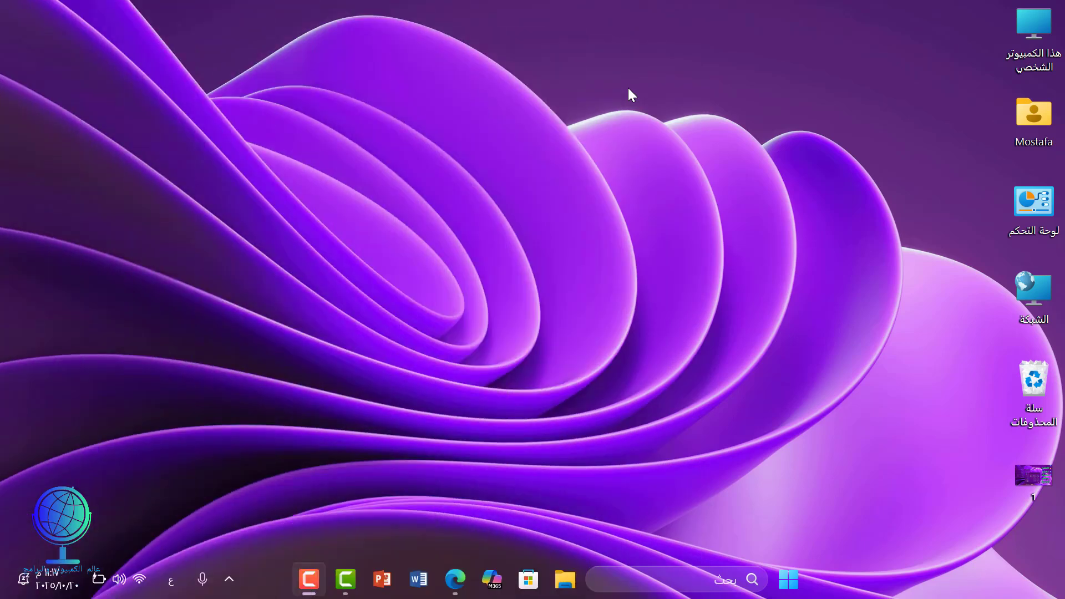
In Microsoft Edge, search Google for ViveTool and open the thebookisclosed/ViVe releases page on GitHub.
{"action": "left_click", "coordinate": [455, 579]}
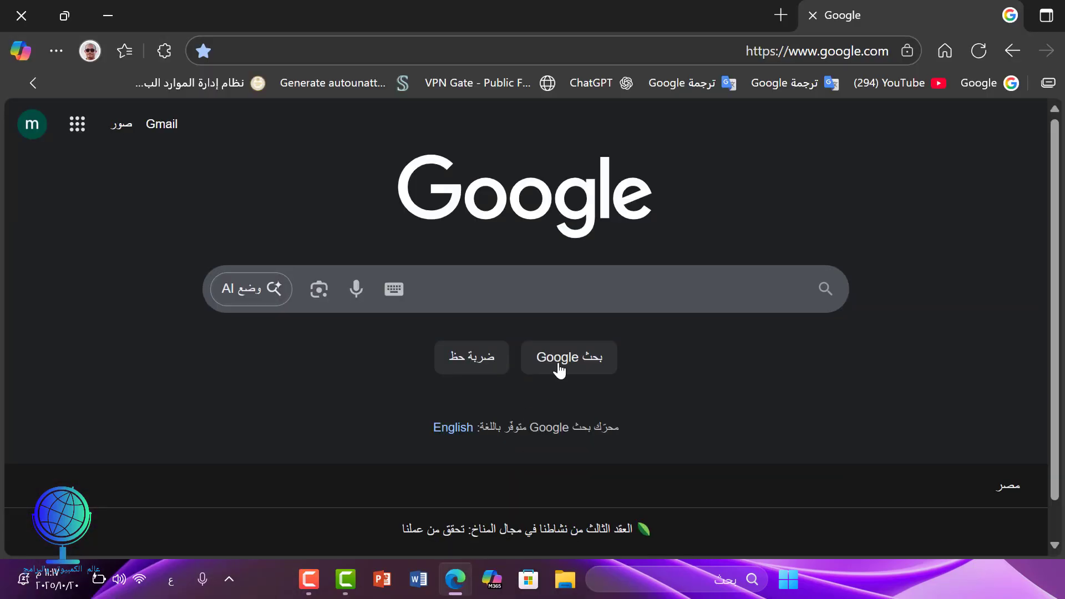
{"action": "left_click", "coordinate": [665, 288]}
{"action": "type", "text": "ViveTool"}
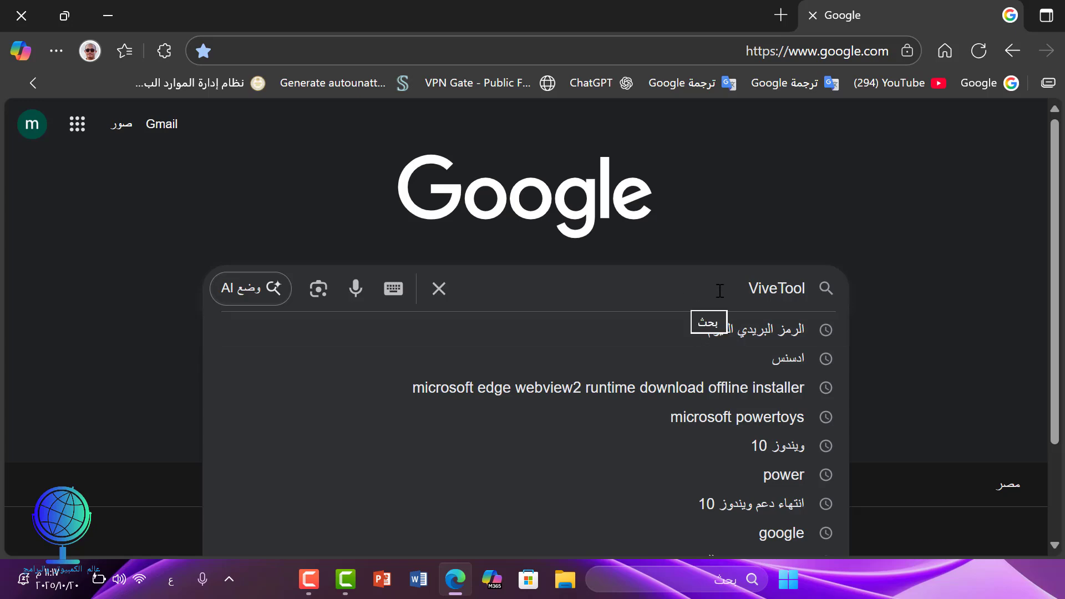
{"action": "key", "text": "Return"}
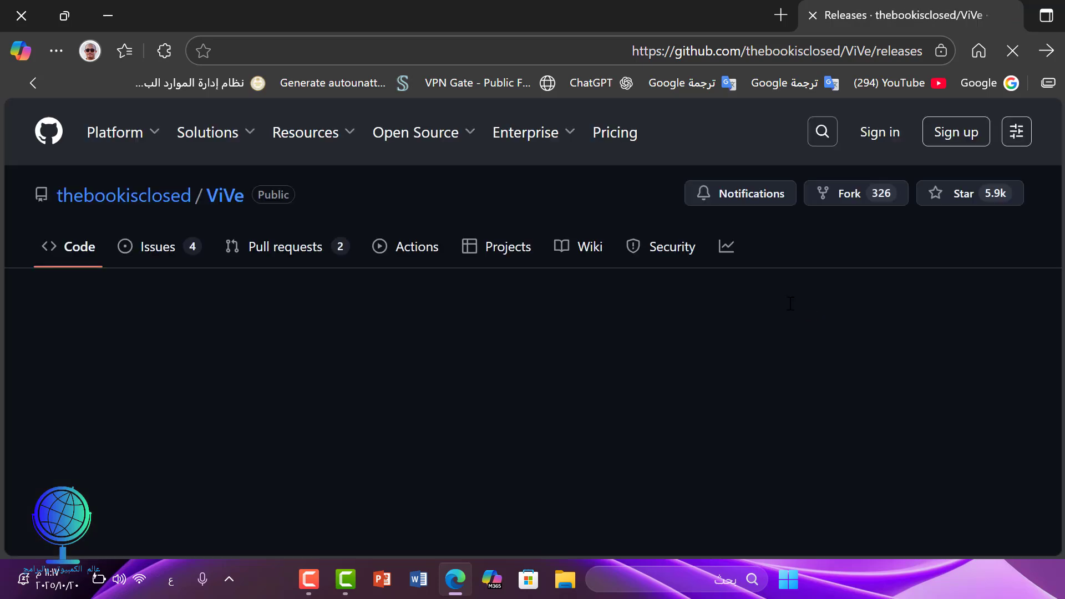
Dismiss the translation offer, download ViVeTool-v0.3.4-IntelAmd.zip from the release assets, and close the browser.
{"action": "scroll", "coordinate": [655, 319], "scroll_direction": "down", "scroll_amount": 5}
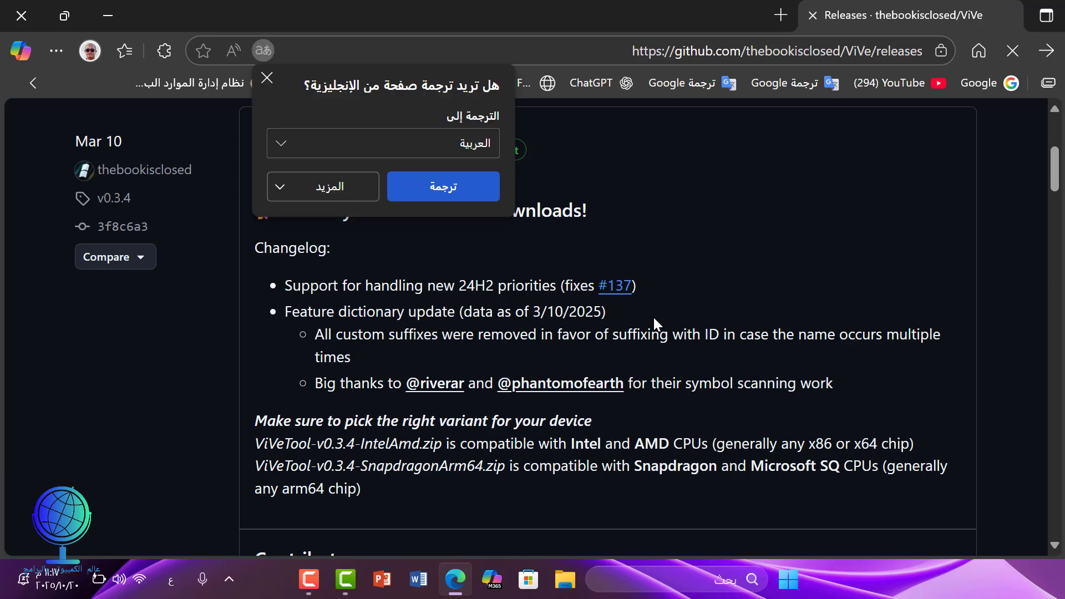
{"action": "left_click", "coordinate": [267, 78]}
{"action": "scroll", "coordinate": [418, 259], "scroll_direction": "down", "scroll_amount": 8}
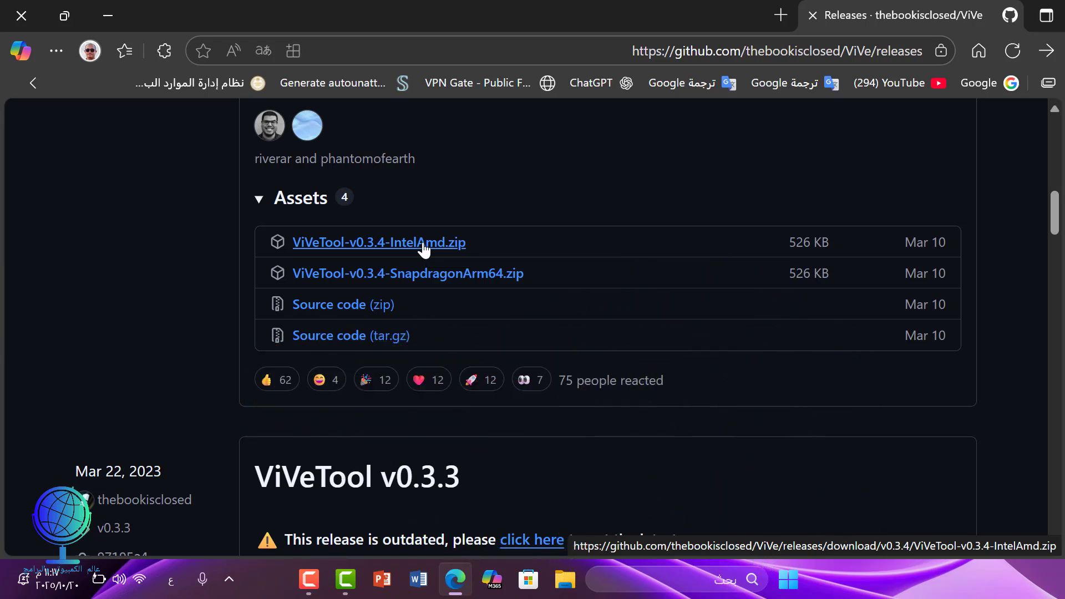
{"action": "left_click", "coordinate": [424, 247]}
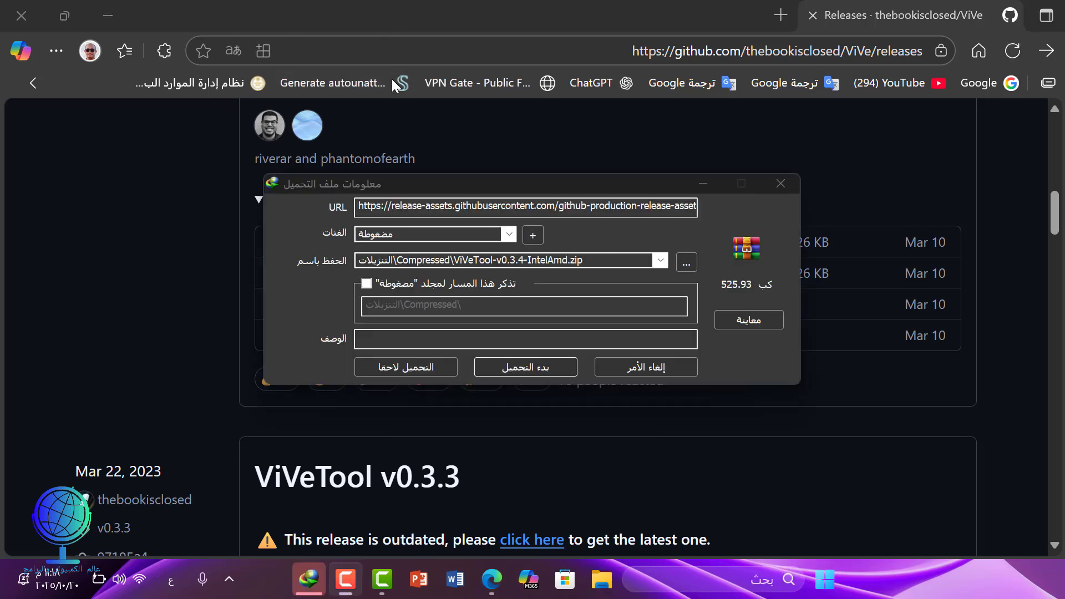
{"action": "left_click", "coordinate": [498, 367]}
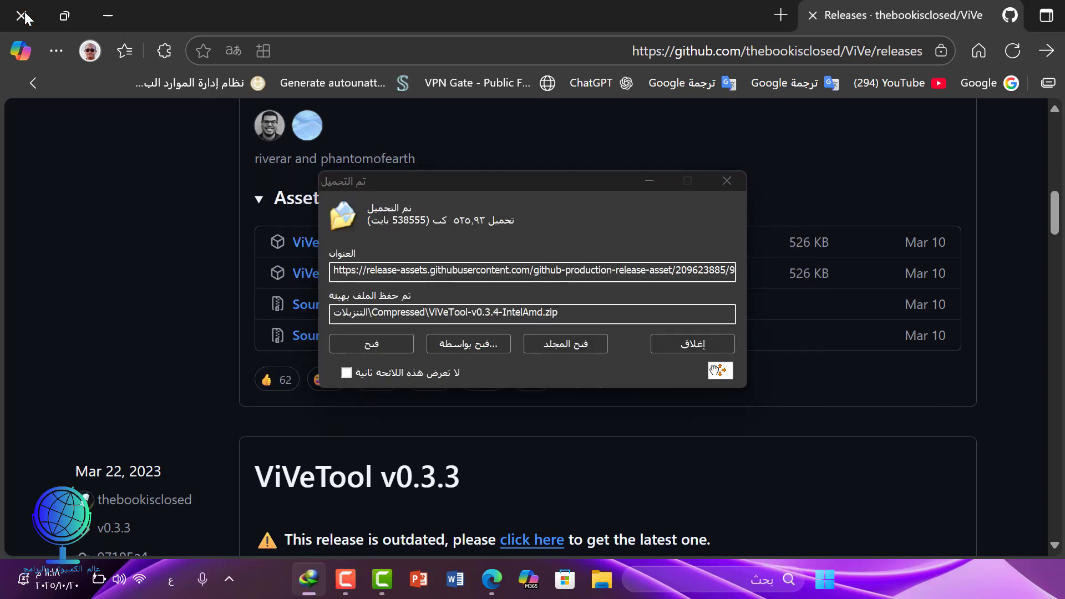
{"action": "left_click", "coordinate": [24, 16]}
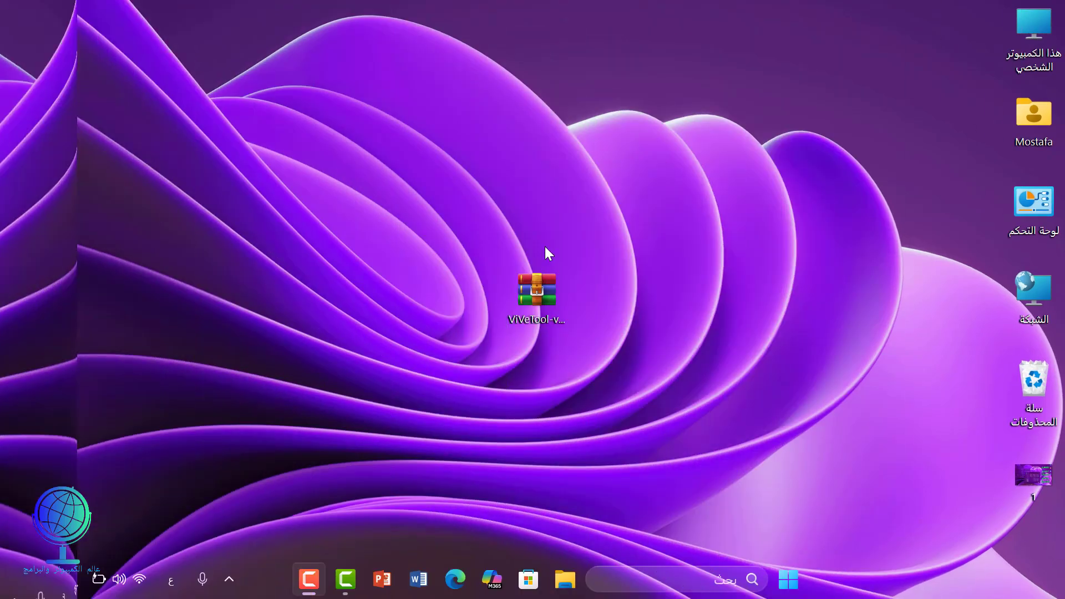
Extract the ViVeTool-v0.3.4-IntelAmd archive into a folder on the desktop and check the extracted files.
{"action": "left_click_drag", "start_coordinate": [548, 293], "coordinate": [661, 272]}
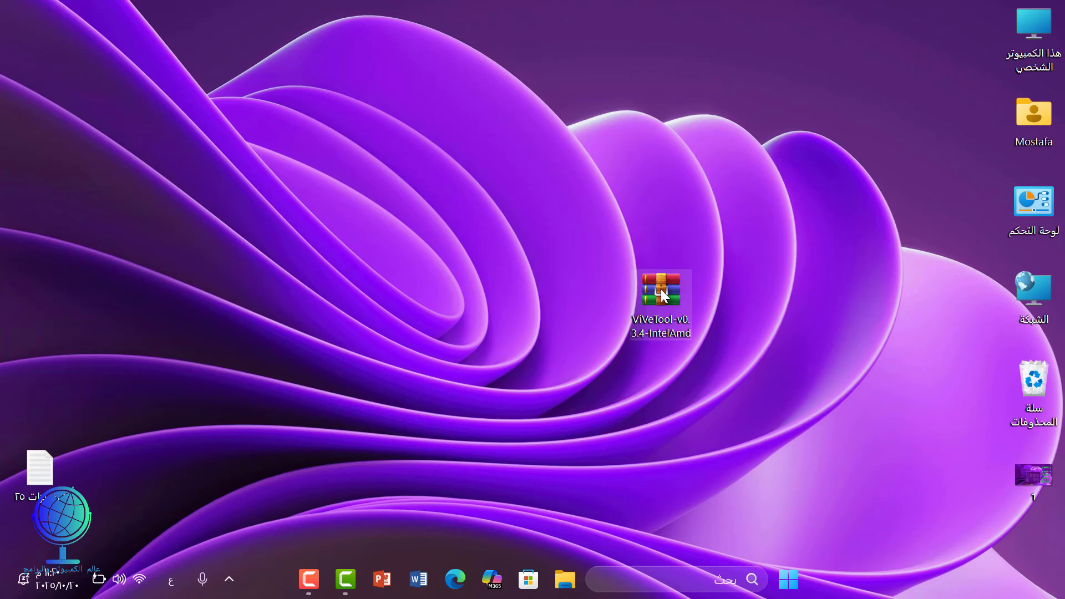
{"action": "right_click", "coordinate": [660, 291]}
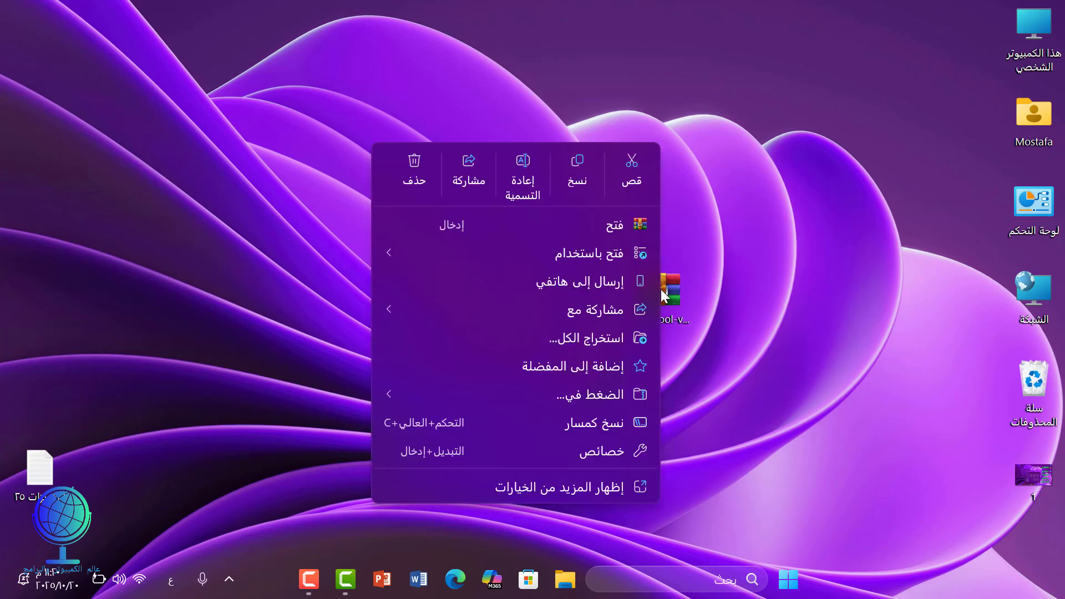
{"action": "left_click", "coordinate": [627, 230]}
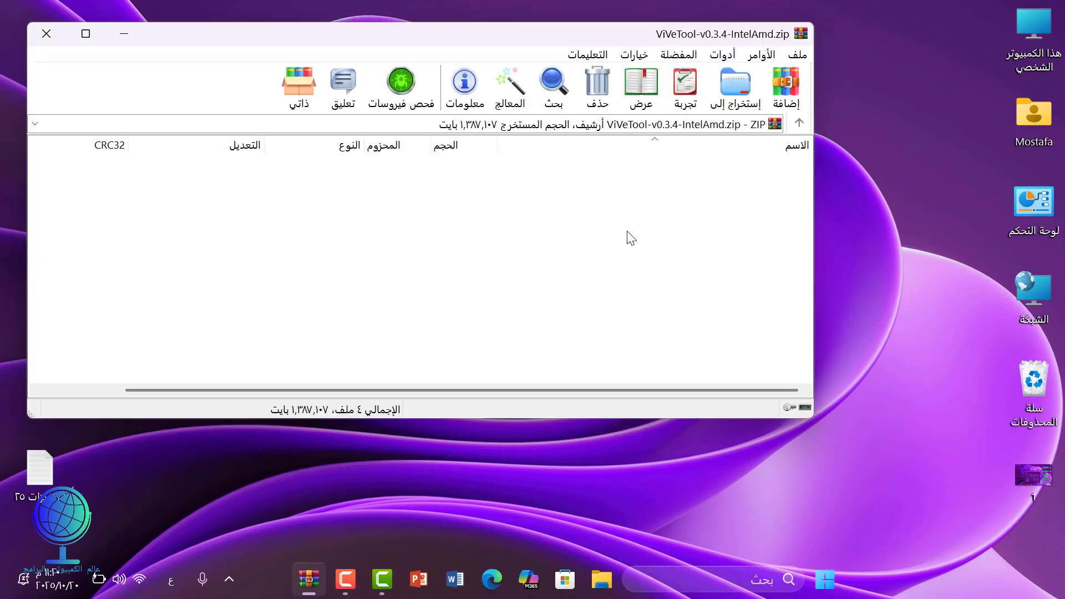
{"action": "left_click", "coordinate": [738, 94]}
{"action": "left_click", "coordinate": [370, 394]}
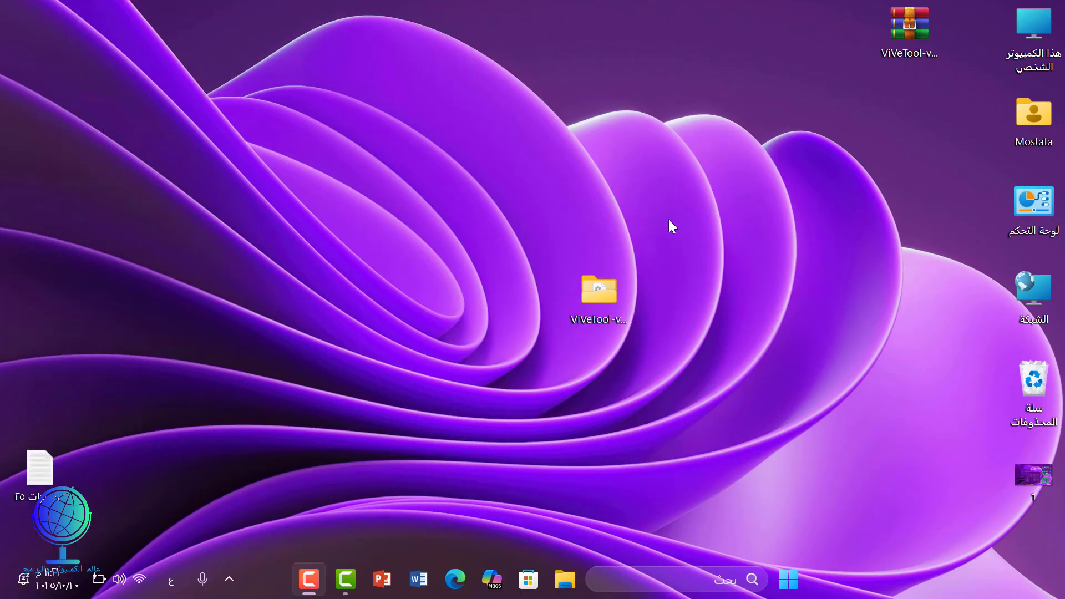
{"action": "double_click", "coordinate": [607, 295]}
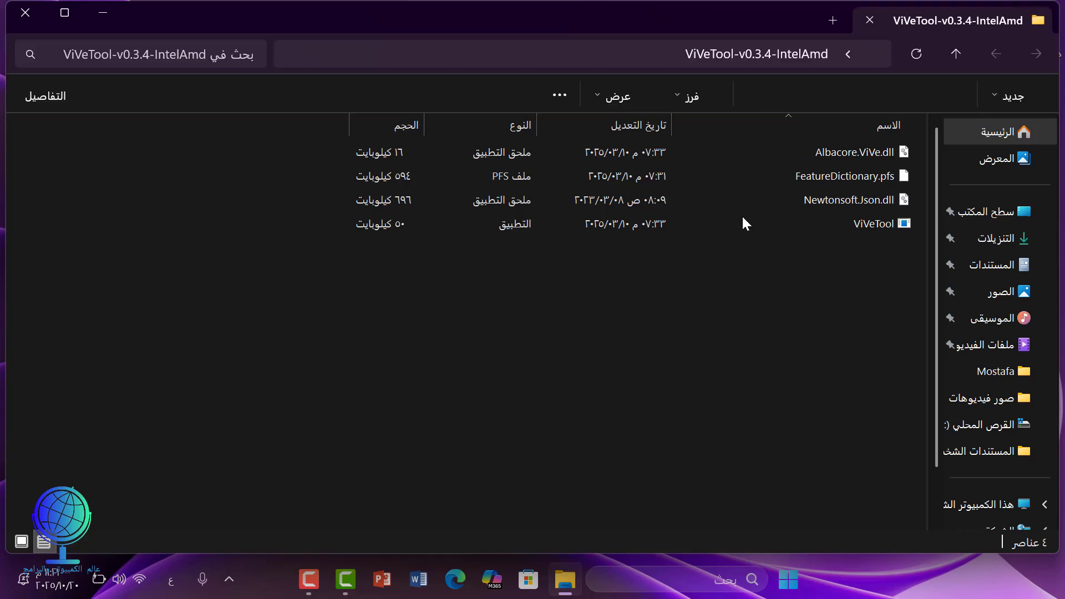
{"action": "left_click", "coordinate": [25, 14]}
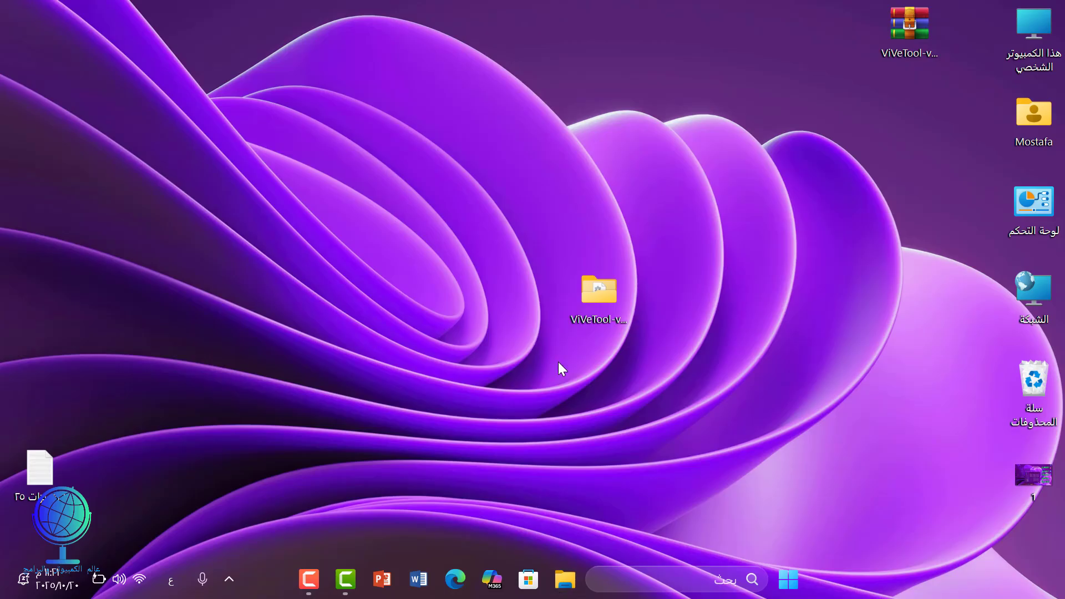
Rename the extracted folder on the desktop to ViVeTool.
{"action": "right_click", "coordinate": [614, 294]}
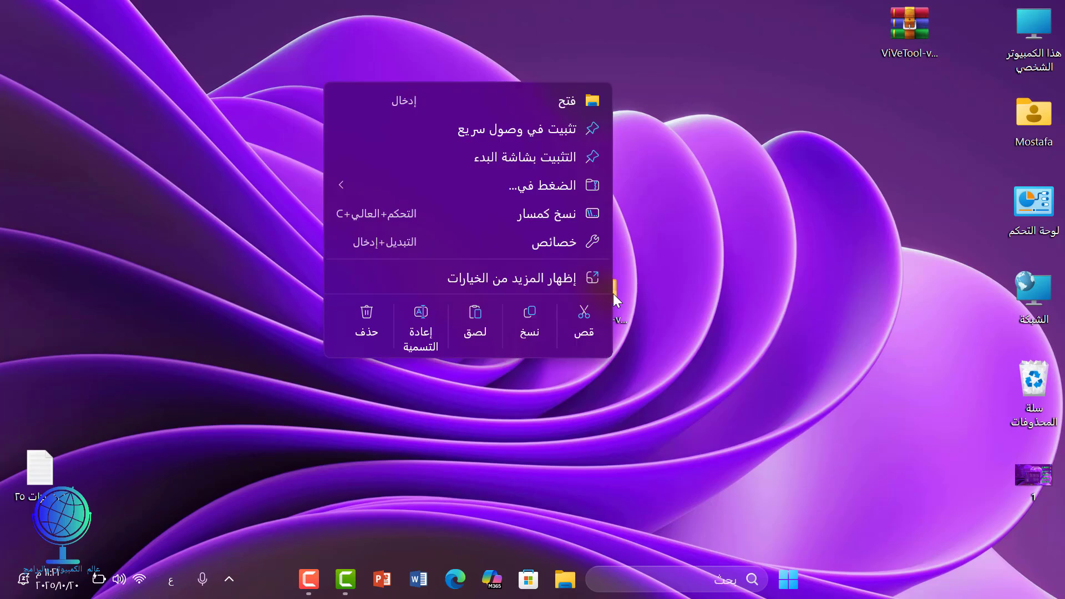
{"action": "left_click", "coordinate": [421, 315]}
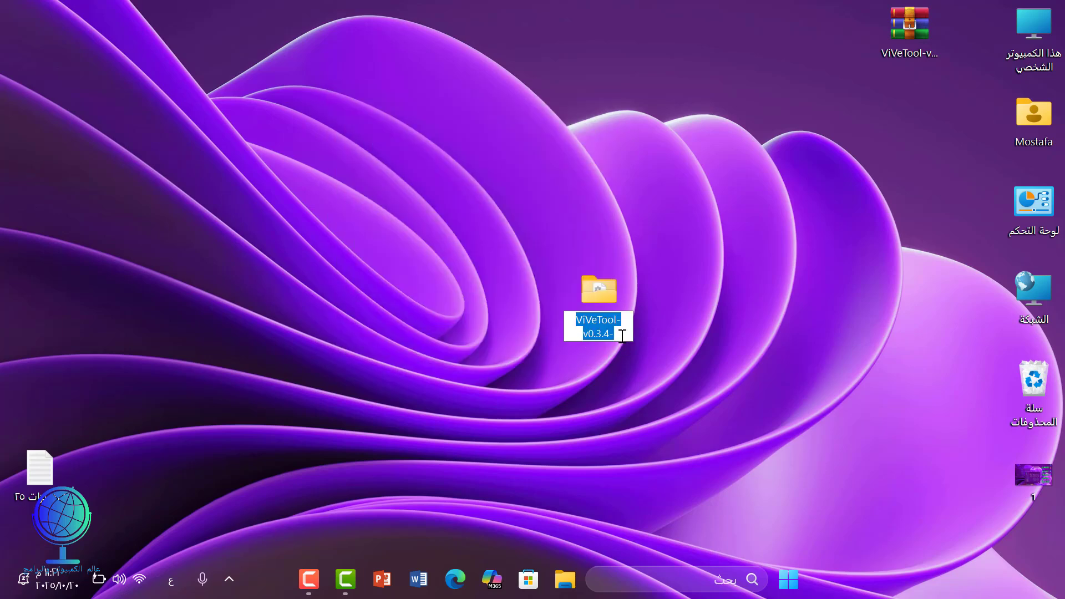
{"action": "left_click", "coordinate": [622, 336]}
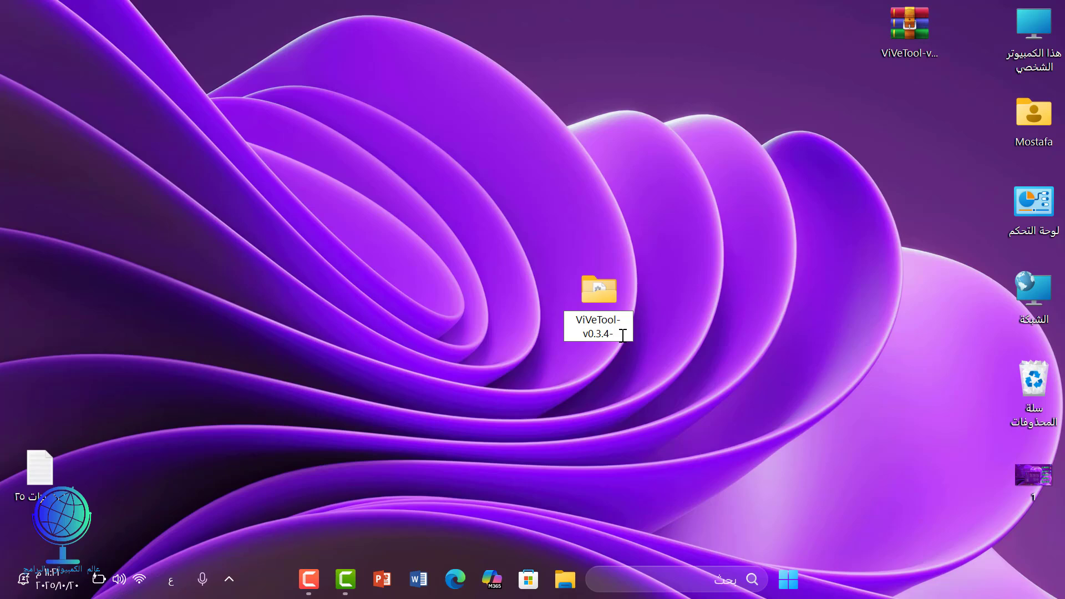
{"action": "key", "text": "BackSpace"}
{"action": "key", "text": "BackSpace"}
{"action": "key", "text": "BackSpace"}
{"action": "key", "text": "BackSpace"}
{"action": "key", "text": "BackSpace"}
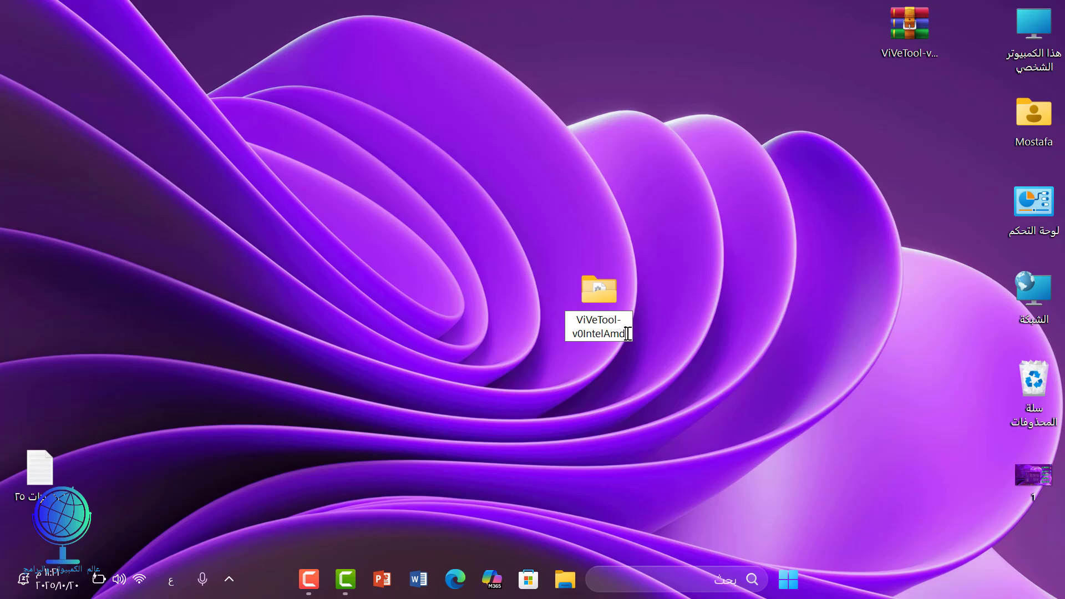
{"action": "key", "text": "Delete"}
{"action": "key", "text": "Delete"}
{"action": "key", "text": "Delete"}
{"action": "key", "text": "Delete"}
{"action": "key", "text": "Delete"}
{"action": "key", "text": "Delete"}
{"action": "key", "text": "Delete"}
{"action": "key", "text": "Delete"}
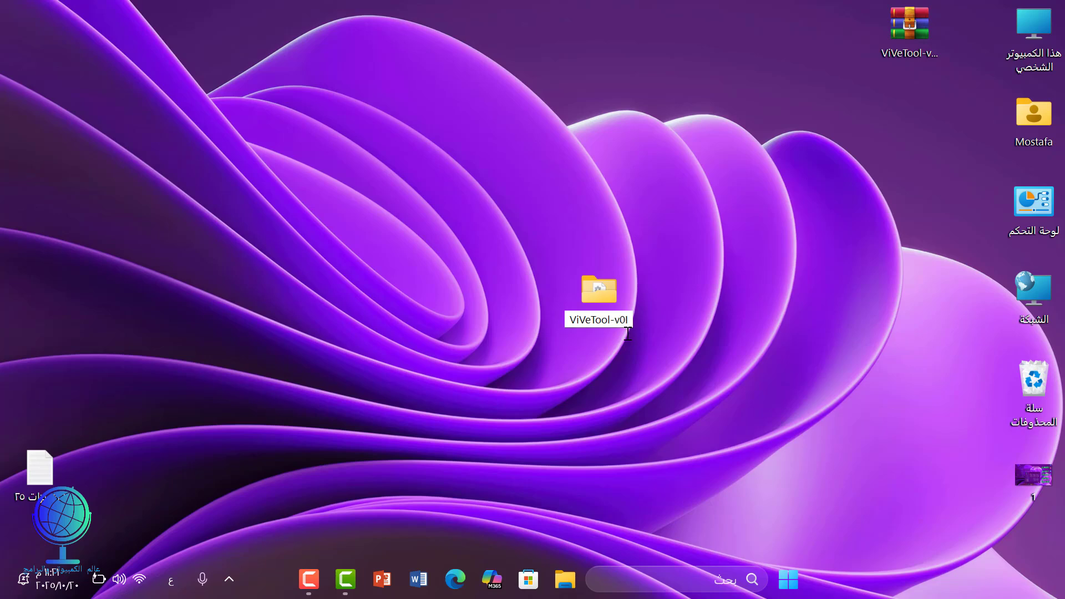
{"action": "key", "text": "BackSpace"}
{"action": "key", "text": "BackSpace"}
{"action": "key", "text": "BackSpace"}
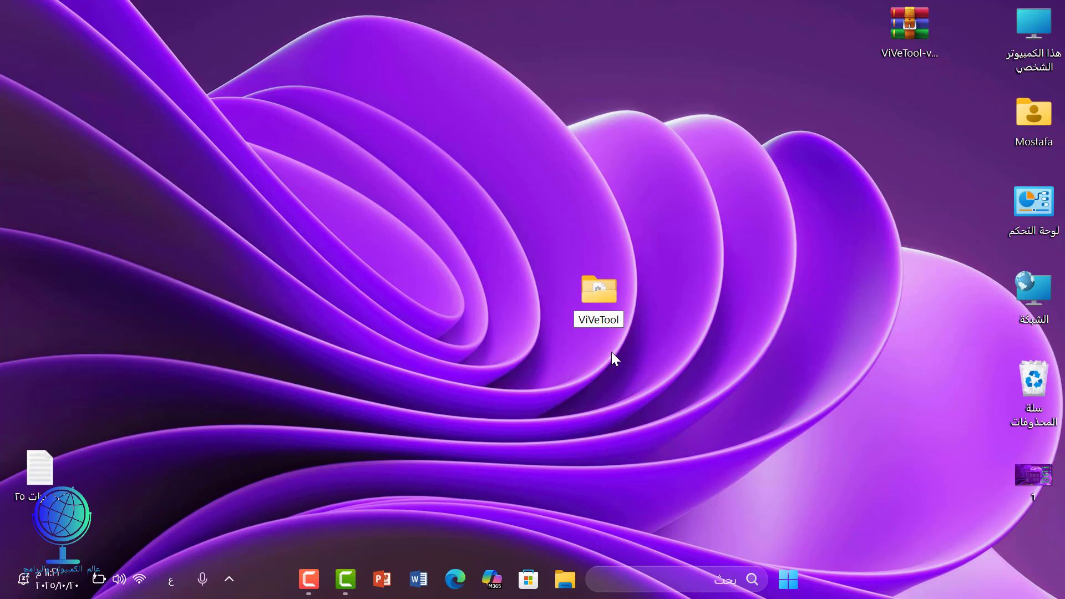
{"action": "key", "text": "Return"}
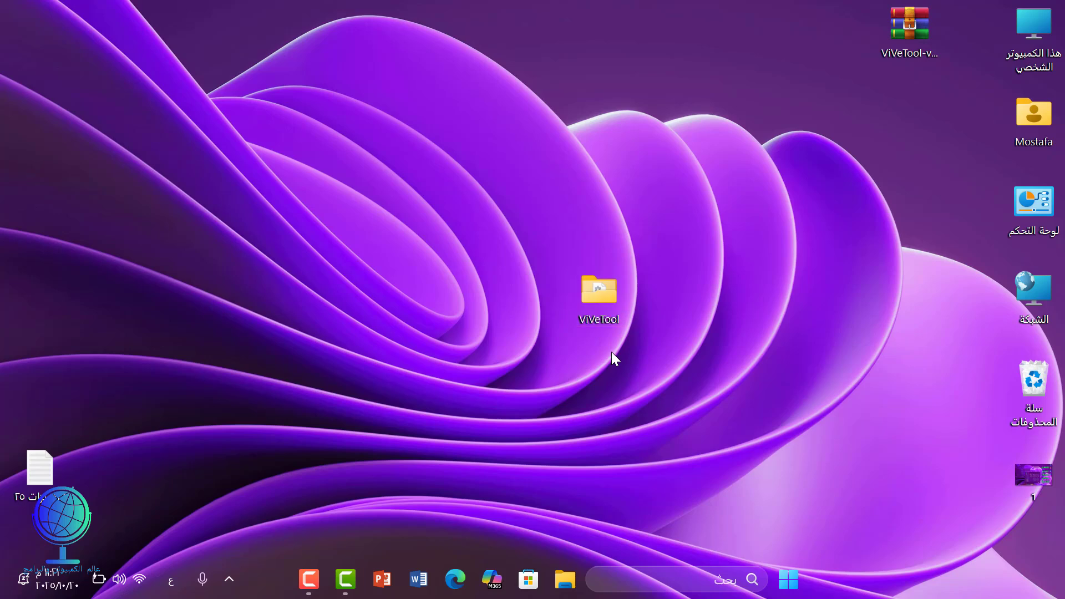
Move the ViVeTool folder from the desktop to the root of drive C: and return to the desktop.
{"action": "right_click", "coordinate": [604, 294]}
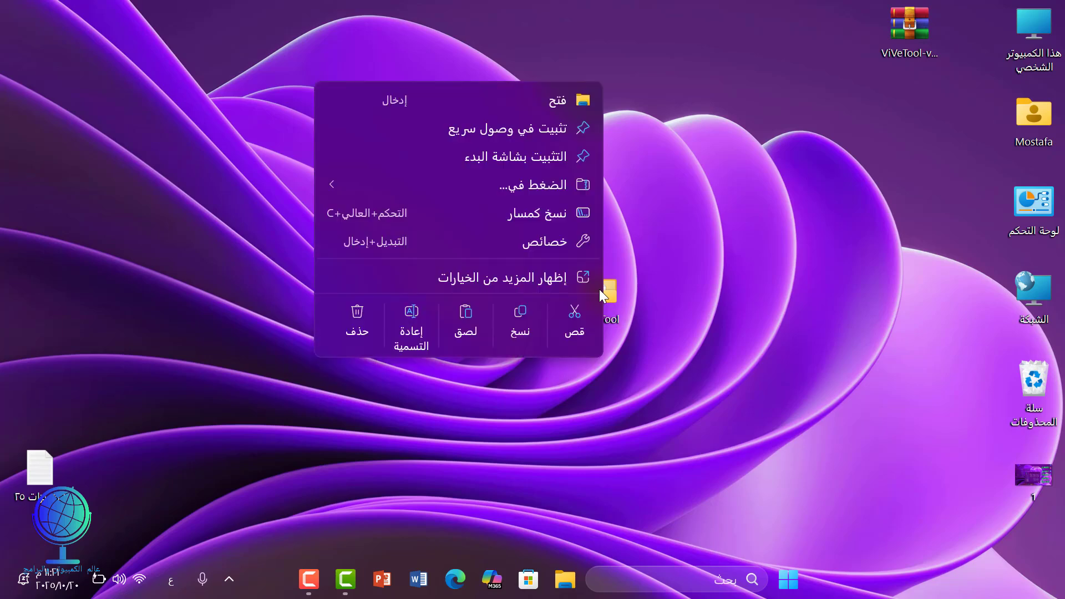
{"action": "left_click", "coordinate": [566, 328]}
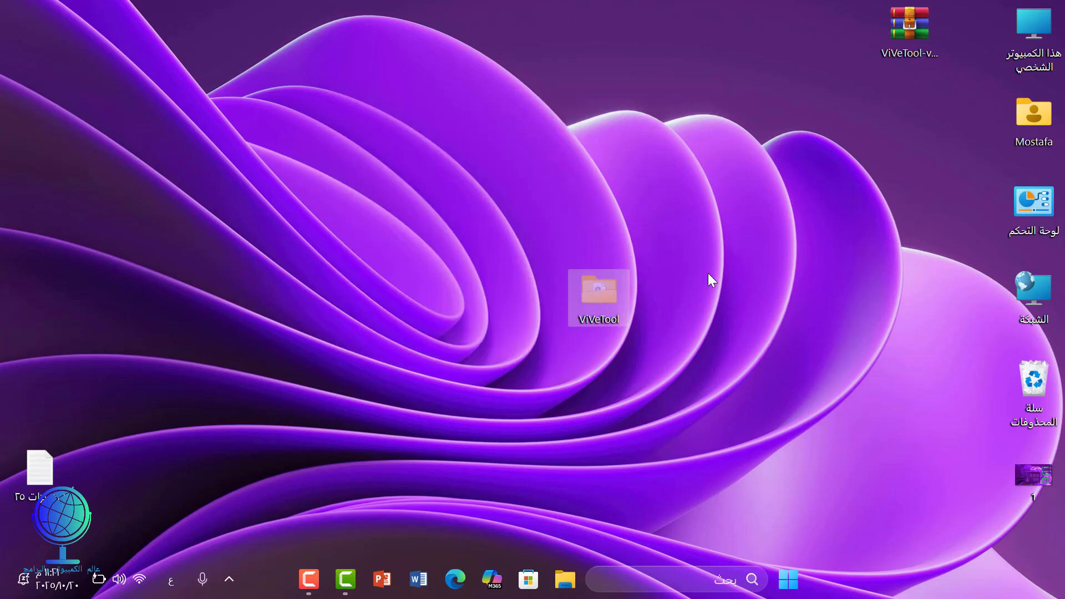
{"action": "double_click", "coordinate": [1038, 32]}
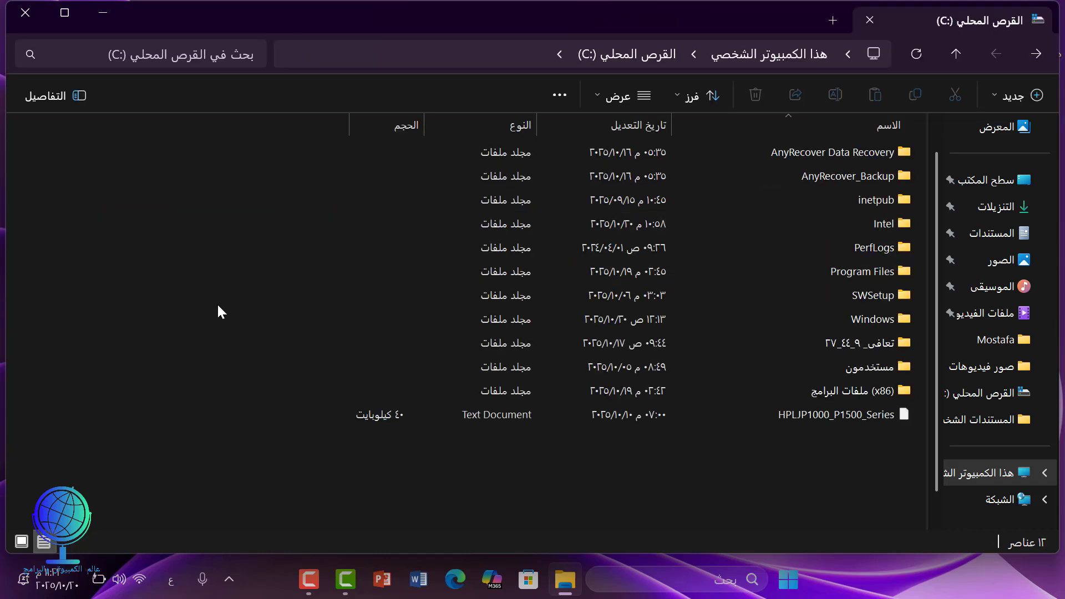
{"action": "right_click", "coordinate": [163, 260]}
{"action": "left_click", "coordinate": [398, 285]}
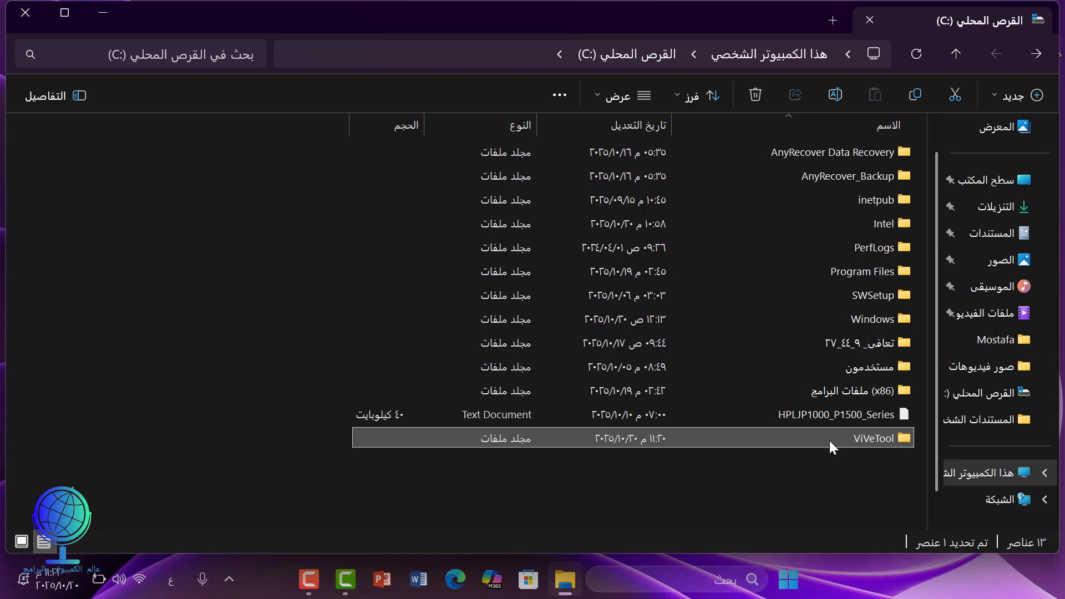
{"action": "key", "text": "super+d"}
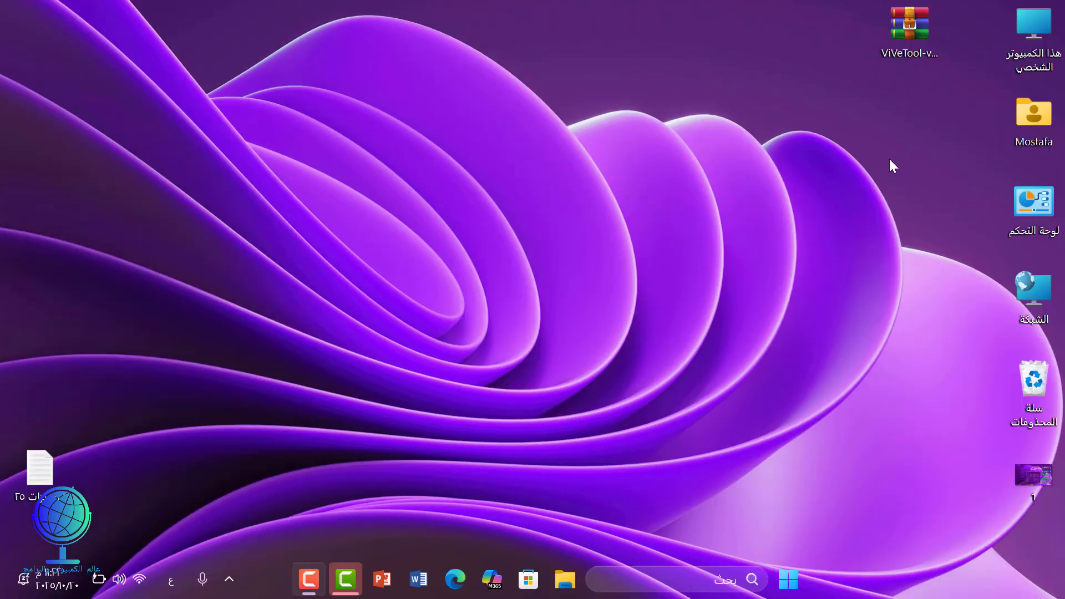
Search Windows for cmd with the English keyboard layout and run Command Prompt as administrator.
{"action": "left_click", "coordinate": [696, 582]}
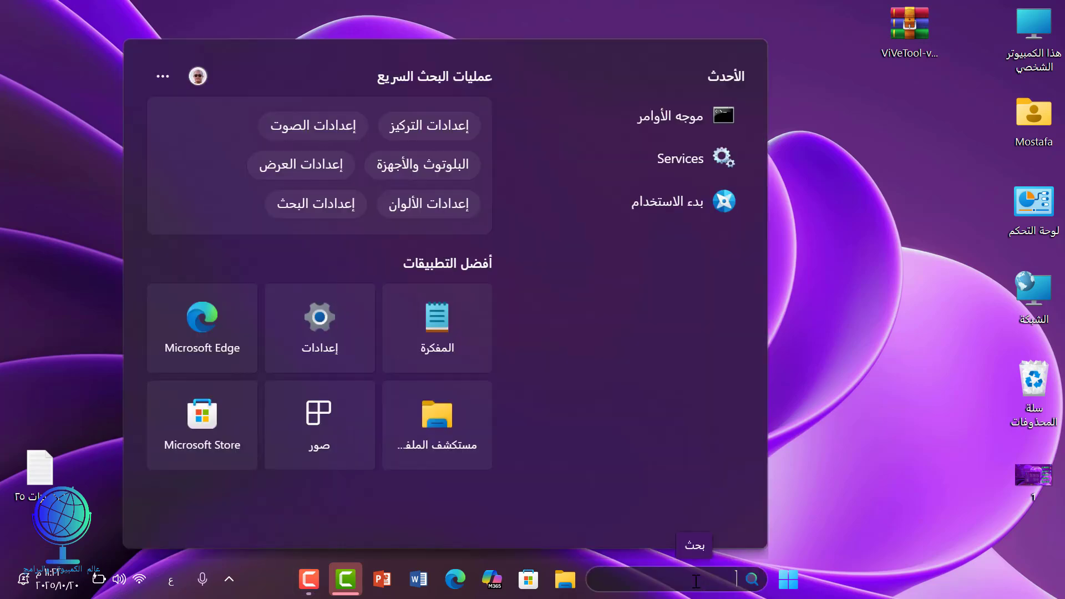
{"action": "key", "text": "alt+shift"}
{"action": "type", "text": "cmd"}
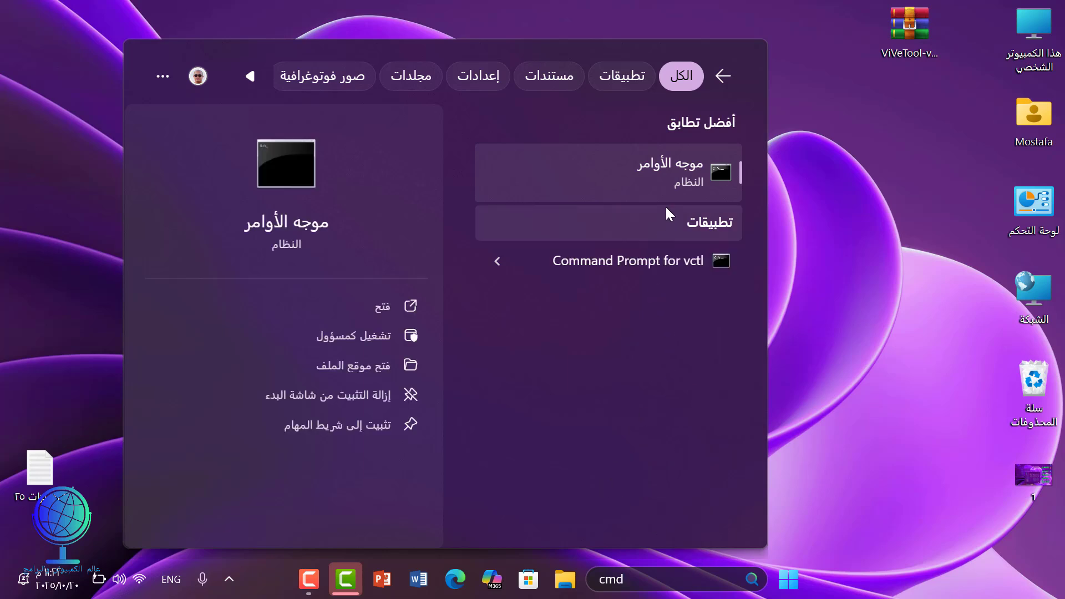
{"action": "left_click", "coordinate": [354, 340]}
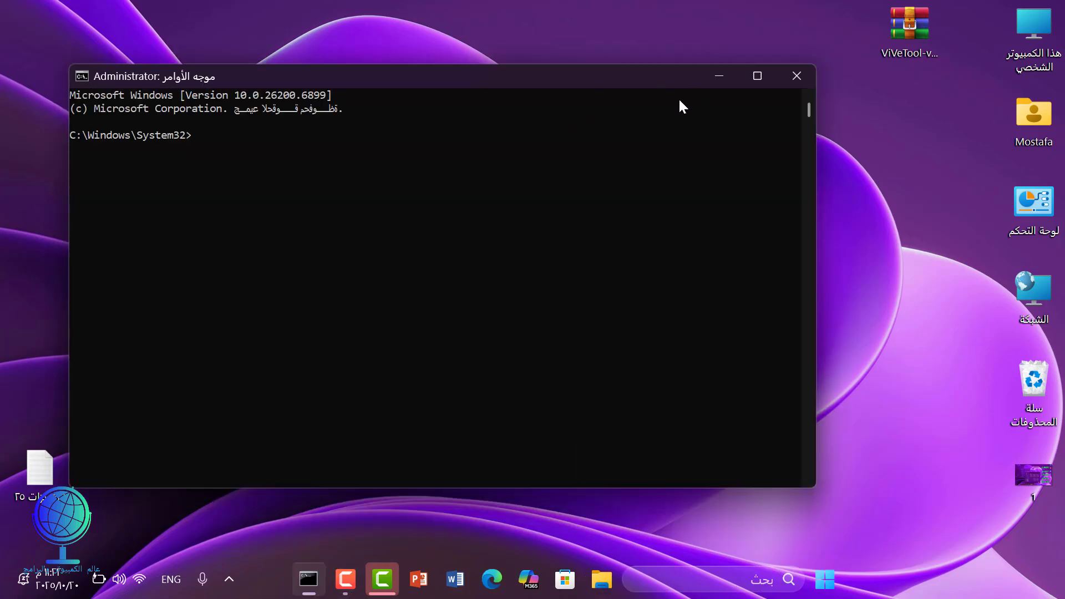
Open the text file ميزات 25H2.txt from the desktop and arrange it beside the Command Prompt window.
{"action": "left_click_drag", "start_coordinate": [527, 77], "coordinate": [743, 46]}
{"action": "double_click", "coordinate": [41, 475]}
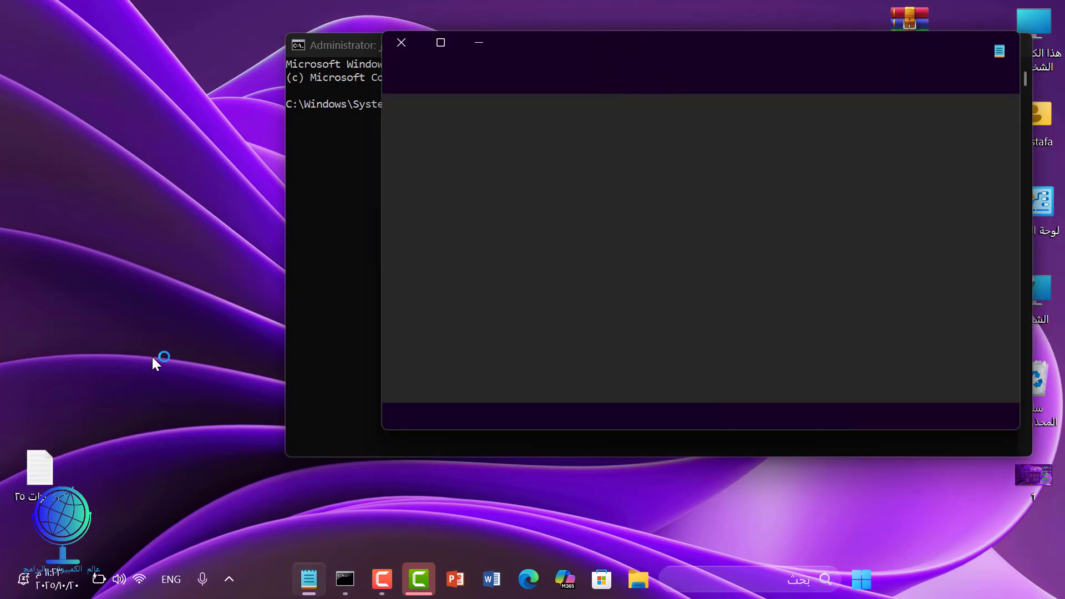
{"action": "left_click_drag", "start_coordinate": [730, 55], "coordinate": [142, 161]}
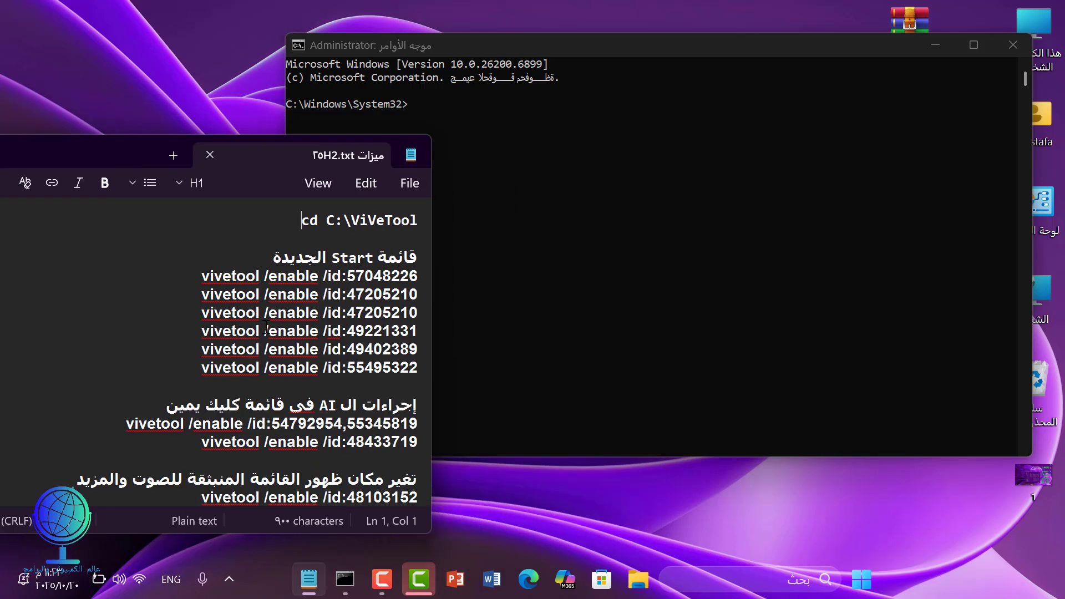
Copy the command cd C:\ViVeTool from the text file and run it in Command Prompt.
{"action": "triple_click", "coordinate": [352, 220]}
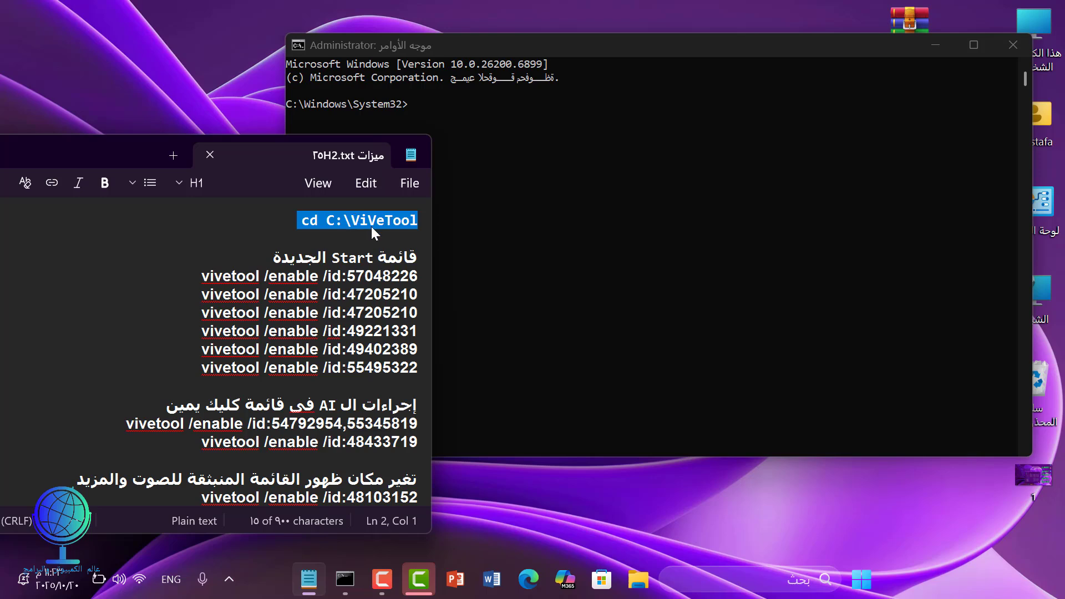
{"action": "right_click", "coordinate": [321, 221]}
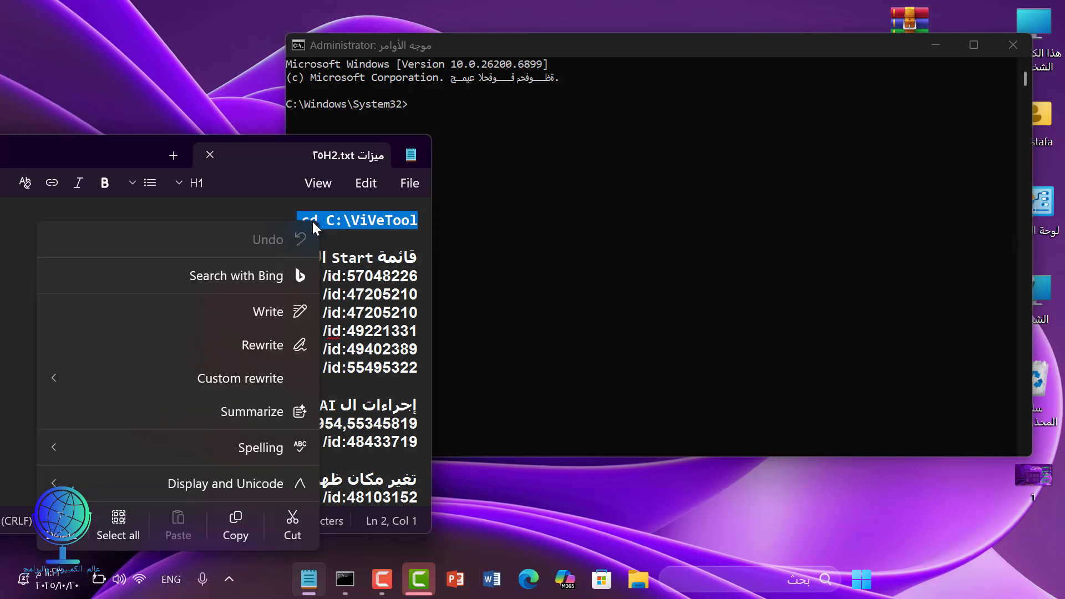
{"action": "left_click", "coordinate": [236, 526]}
{"action": "left_click", "coordinate": [467, 146]}
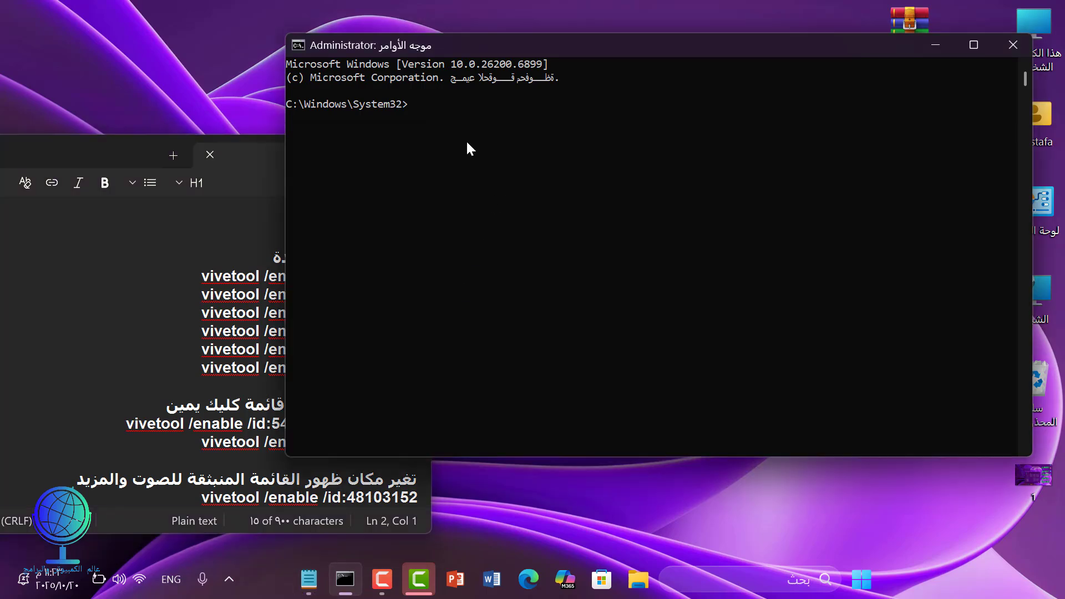
{"action": "right_click", "coordinate": [452, 102]}
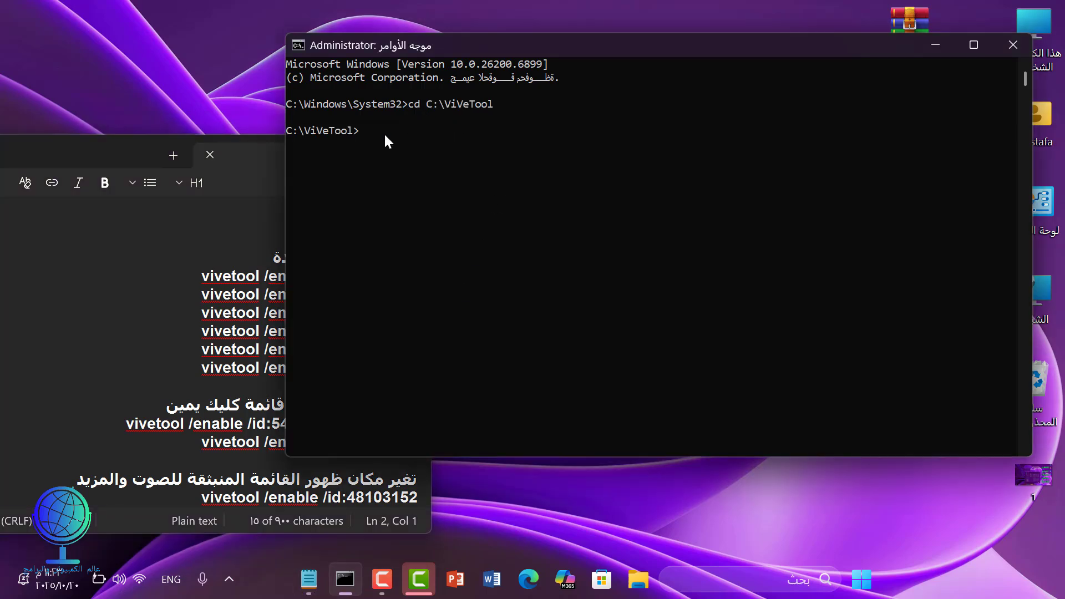
Copy the first new Start menu command, vivetool /enable /id:57048226, from the text file and run it in Command Prompt.
{"action": "left_click", "coordinate": [100, 278]}
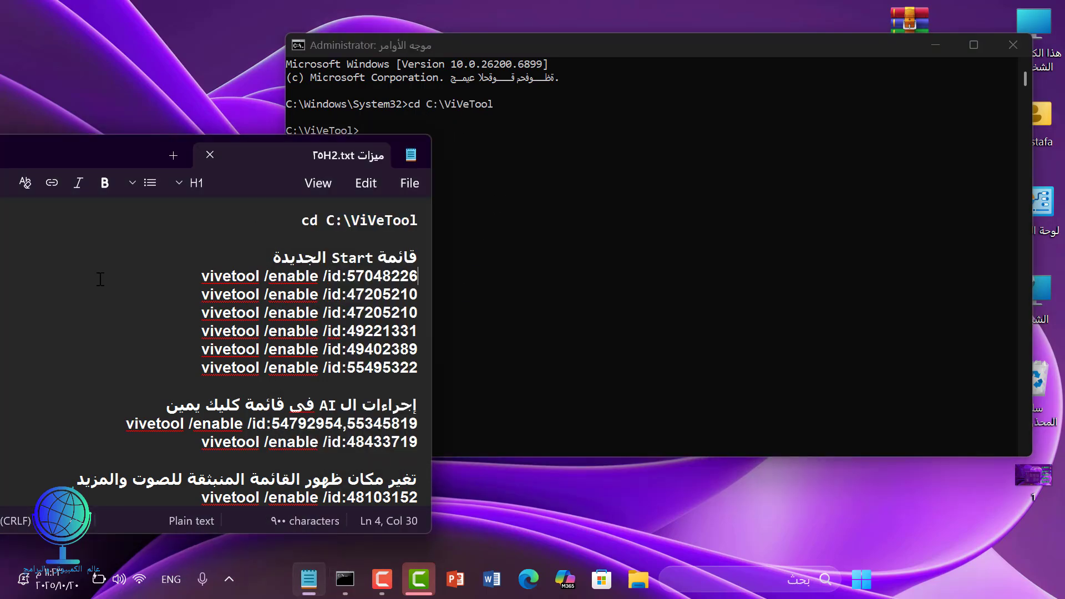
{"action": "triple_click", "coordinate": [295, 276]}
{"action": "right_click", "coordinate": [296, 278]}
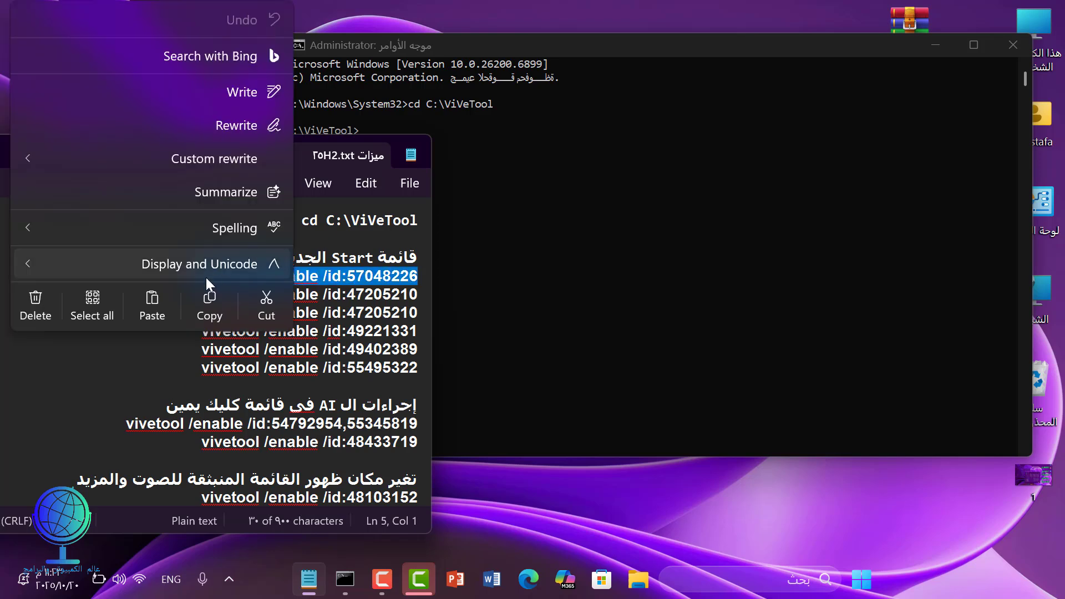
{"action": "left_click", "coordinate": [195, 307]}
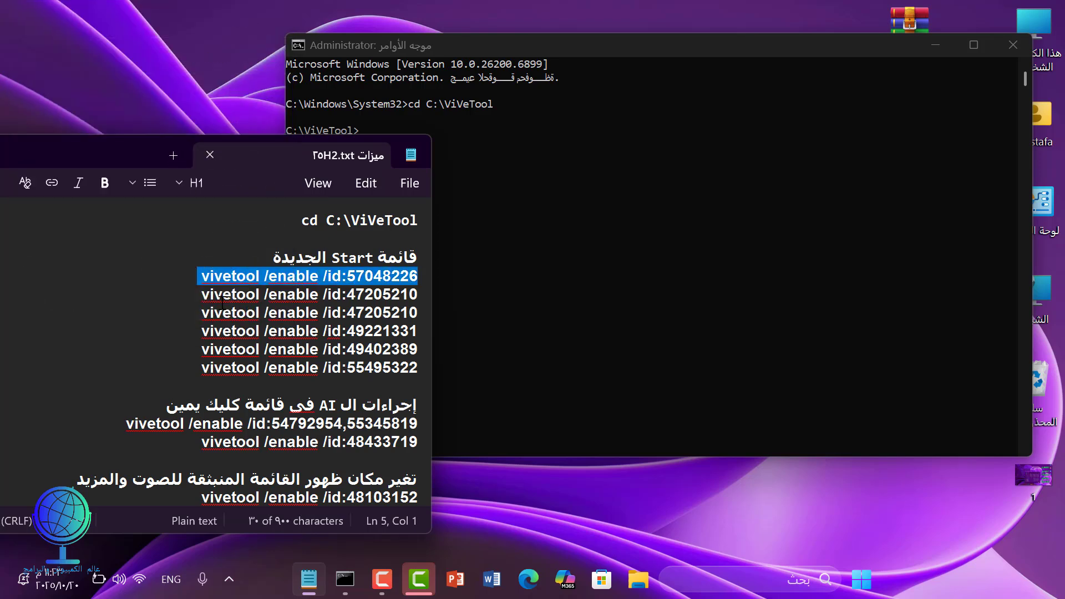
{"action": "left_click", "coordinate": [494, 149]}
{"action": "right_click", "coordinate": [424, 135]}
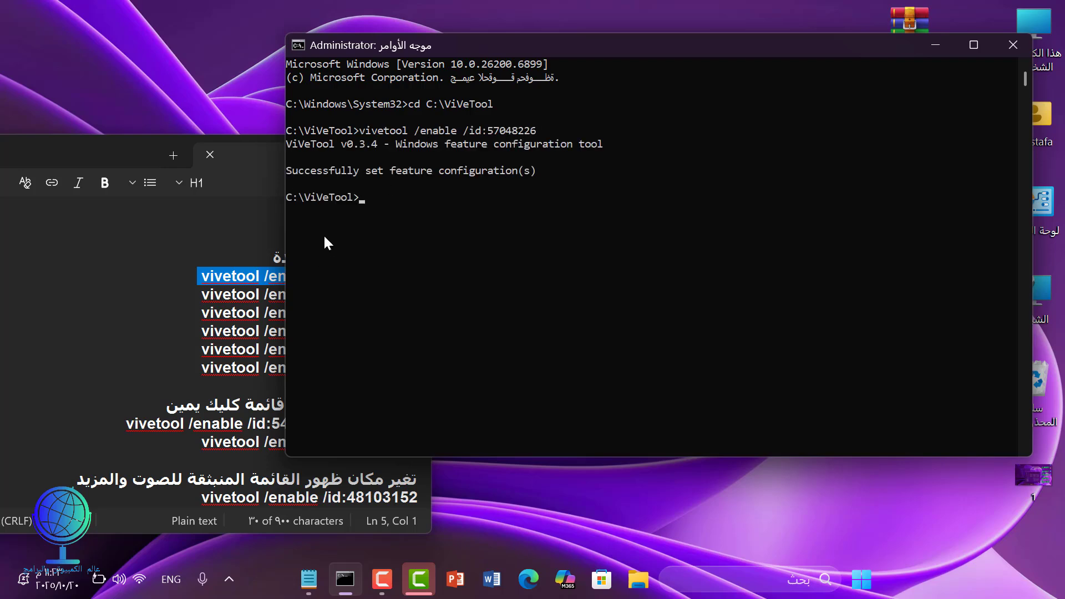
Copy the second Start menu command, vivetool /enable /id:47205210, and run it in Command Prompt.
{"action": "left_click", "coordinate": [263, 301]}
{"action": "triple_click", "coordinate": [264, 294]}
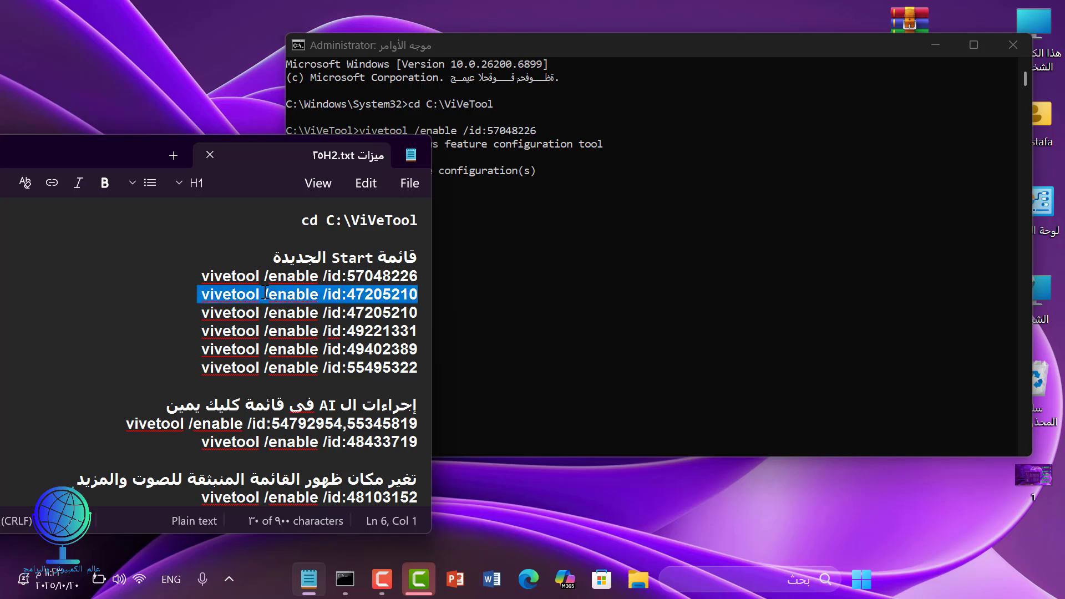
{"action": "right_click", "coordinate": [265, 294]}
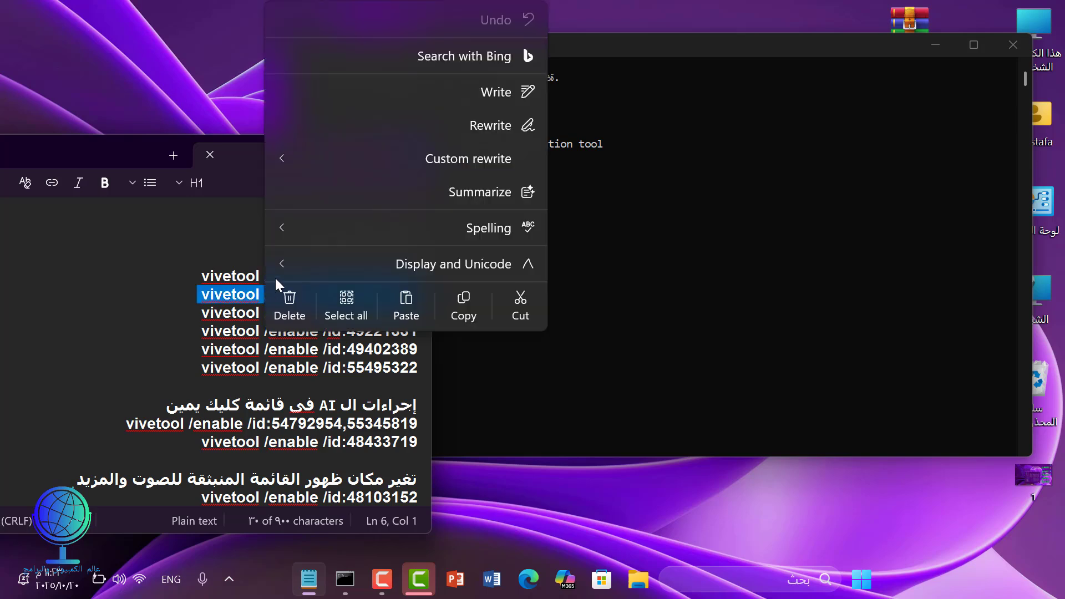
{"action": "left_click", "coordinate": [463, 302]}
{"action": "left_click", "coordinate": [467, 305]}
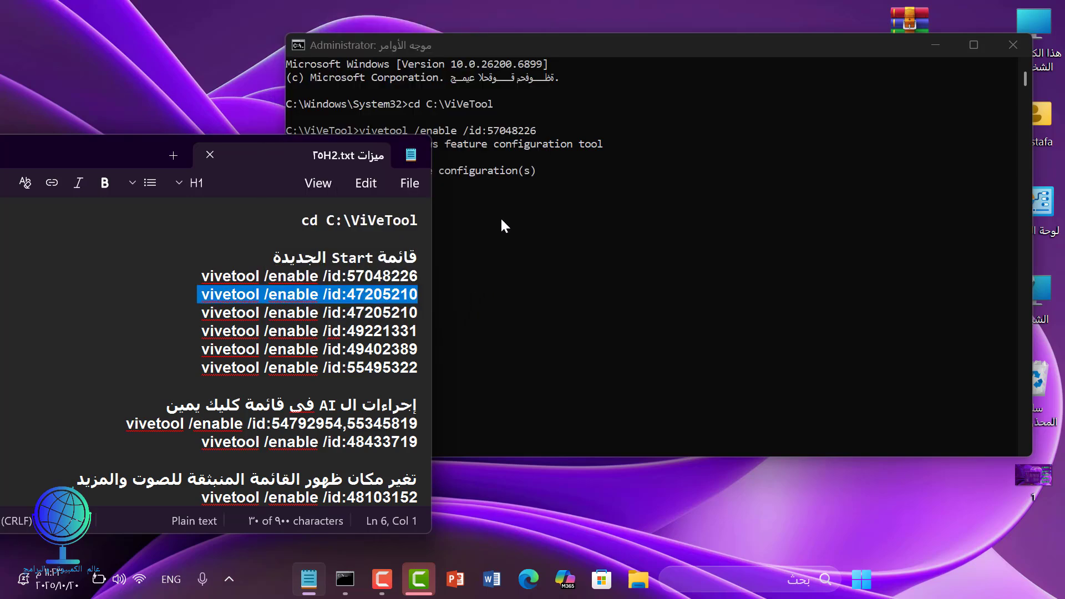
{"action": "key", "text": "ctrl+v"}
{"action": "key", "text": "Return"}
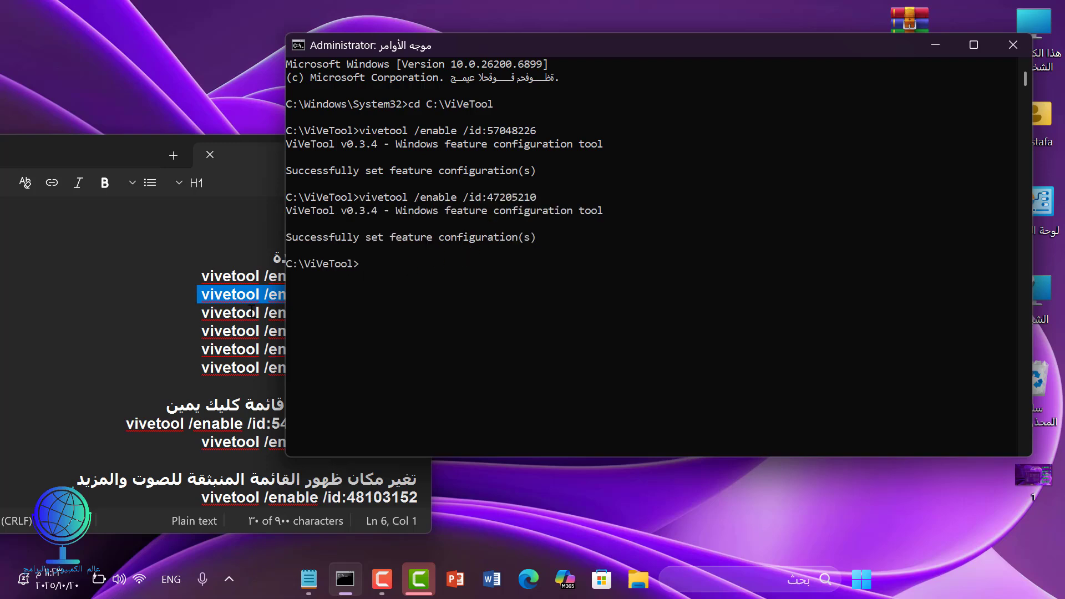
Copy the repeated third Start menu line, vivetool /enable /id:47205210, and run it in Command Prompt as well.
{"action": "left_click", "coordinate": [250, 312]}
{"action": "triple_click", "coordinate": [250, 313]}
{"action": "right_click", "coordinate": [247, 311]}
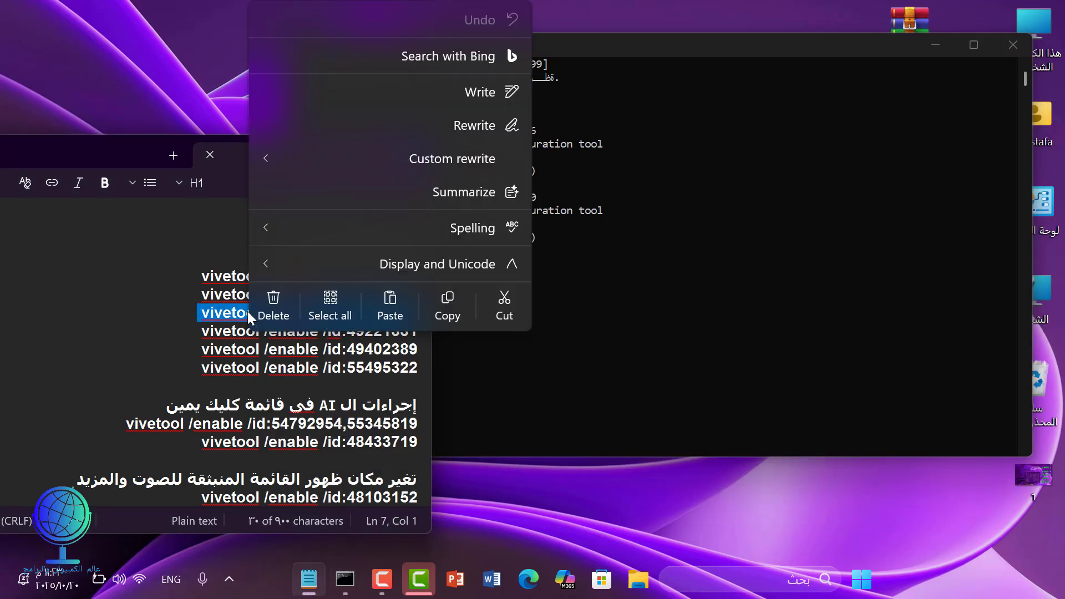
{"action": "left_click", "coordinate": [449, 304]}
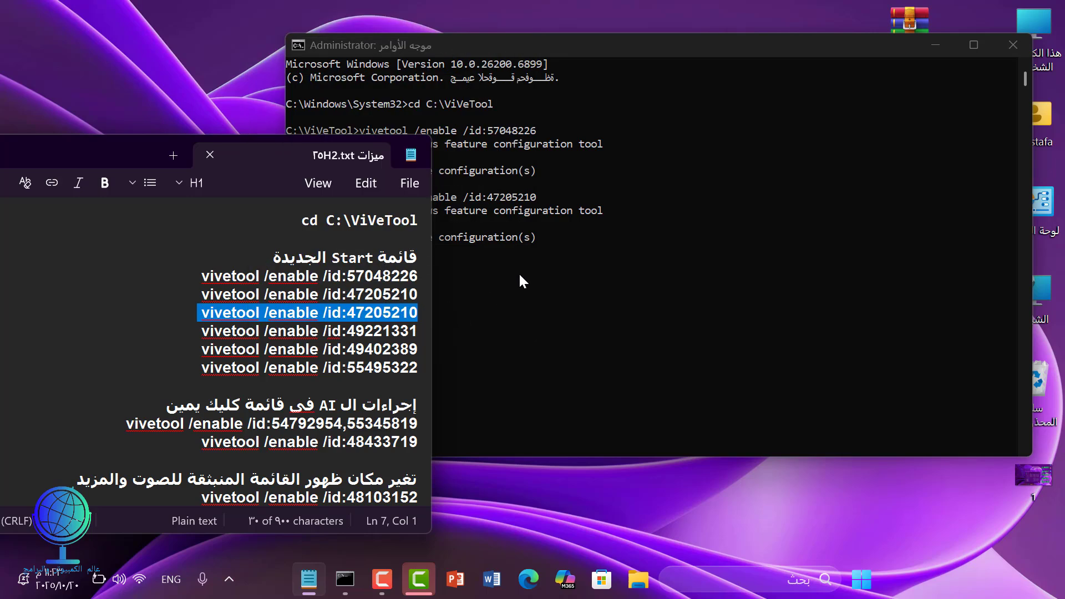
{"action": "left_click", "coordinate": [518, 272]}
{"action": "key", "text": "ctrl+v"}
{"action": "key", "text": "Return"}
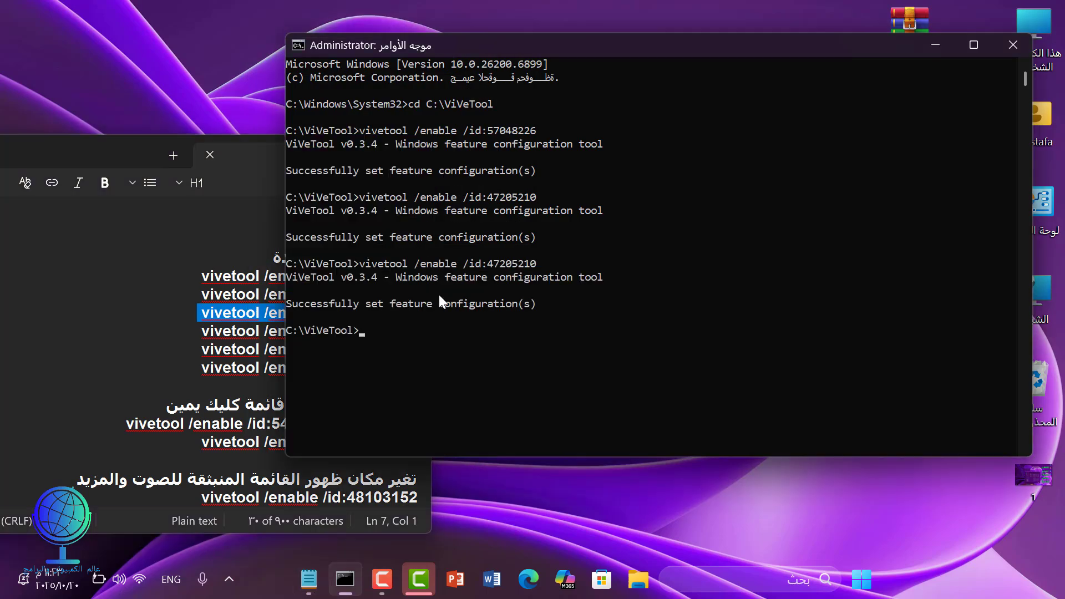
Copy the fourth Start menu command, vivetool /enable /id:49221331, and run it in Command Prompt.
{"action": "triple_click", "coordinate": [244, 335]}
{"action": "right_click", "coordinate": [245, 335]}
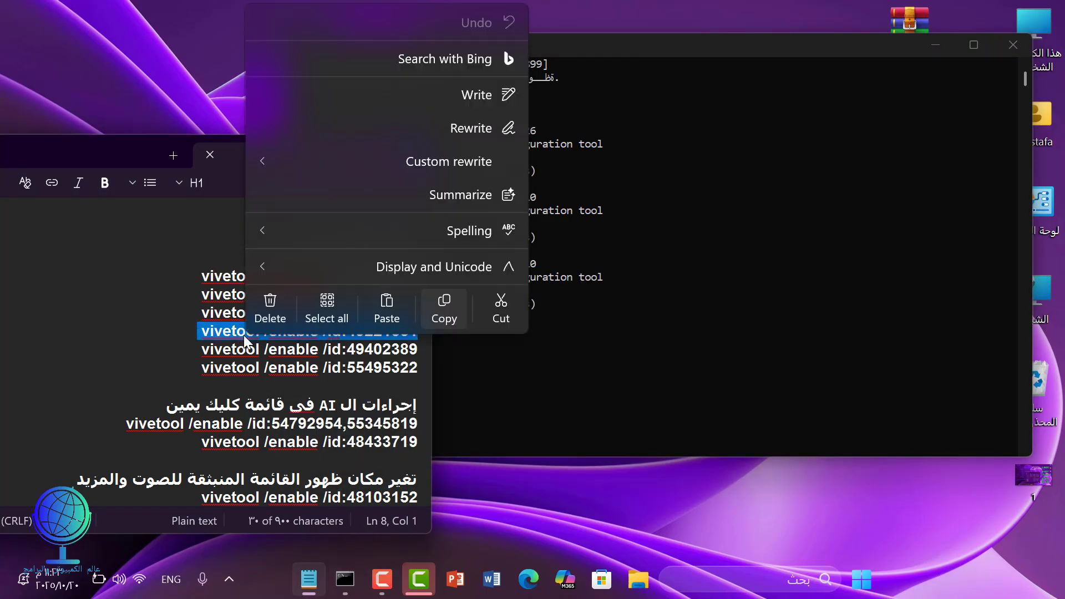
{"action": "left_click", "coordinate": [442, 308]}
{"action": "left_click", "coordinate": [477, 353]}
{"action": "key", "text": "ctrl+v"}
{"action": "key", "text": "Return"}
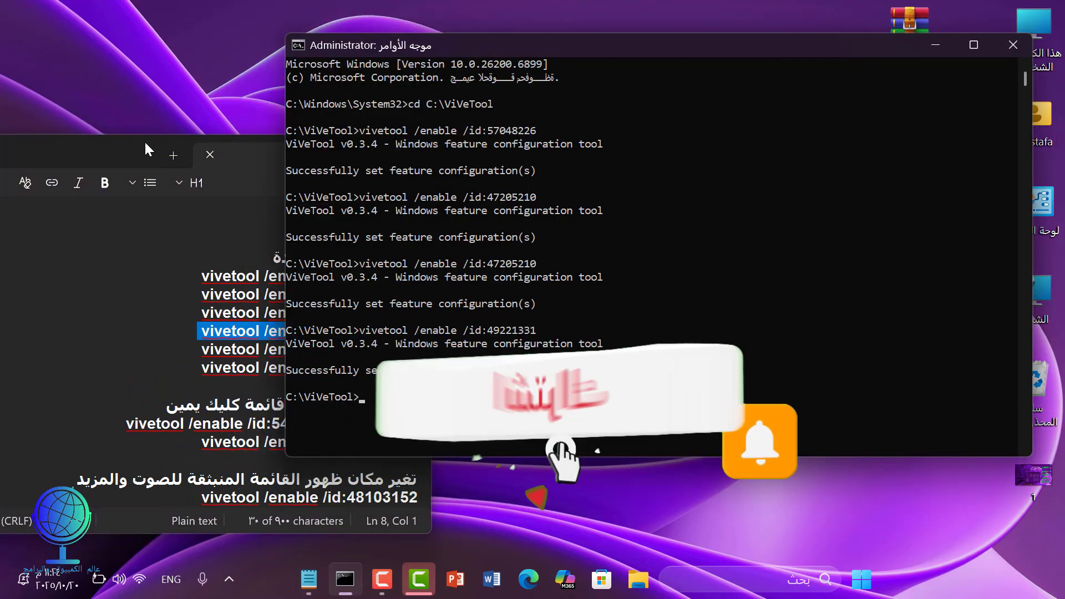
Move the text file window higher on the screen, then copy vivetool /enable /id:49402389 and run it in Command Prompt.
{"action": "left_click_drag", "start_coordinate": [142, 141], "coordinate": [149, 42]}
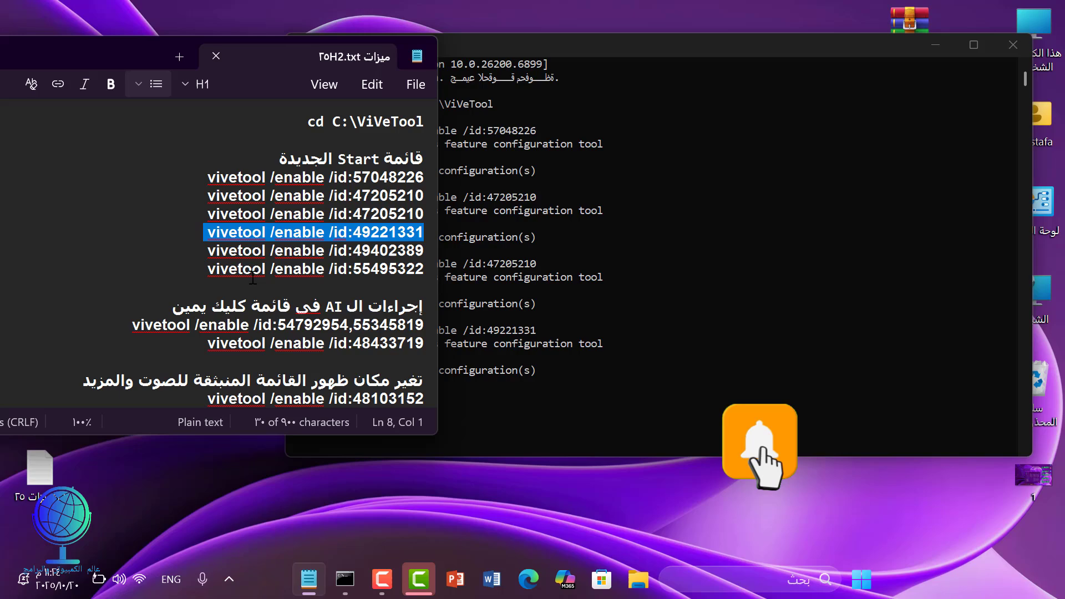
{"action": "triple_click", "coordinate": [326, 252]}
{"action": "right_click", "coordinate": [326, 251]}
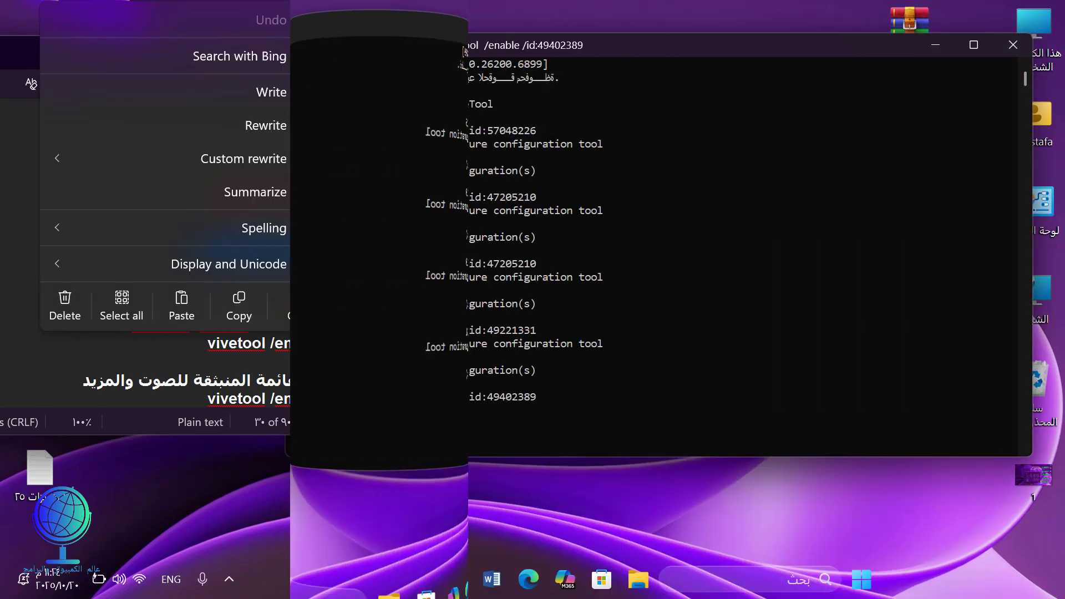
Copy the last Start menu command, vivetool /enable /id:55495322, and run it in Command Prompt.
{"action": "triple_click", "coordinate": [243, 270]}
{"action": "right_click", "coordinate": [243, 269]}
{"action": "left_click", "coordinate": [442, 297]}
{"action": "left_click", "coordinate": [482, 332]}
{"action": "right_click", "coordinate": [483, 335]}
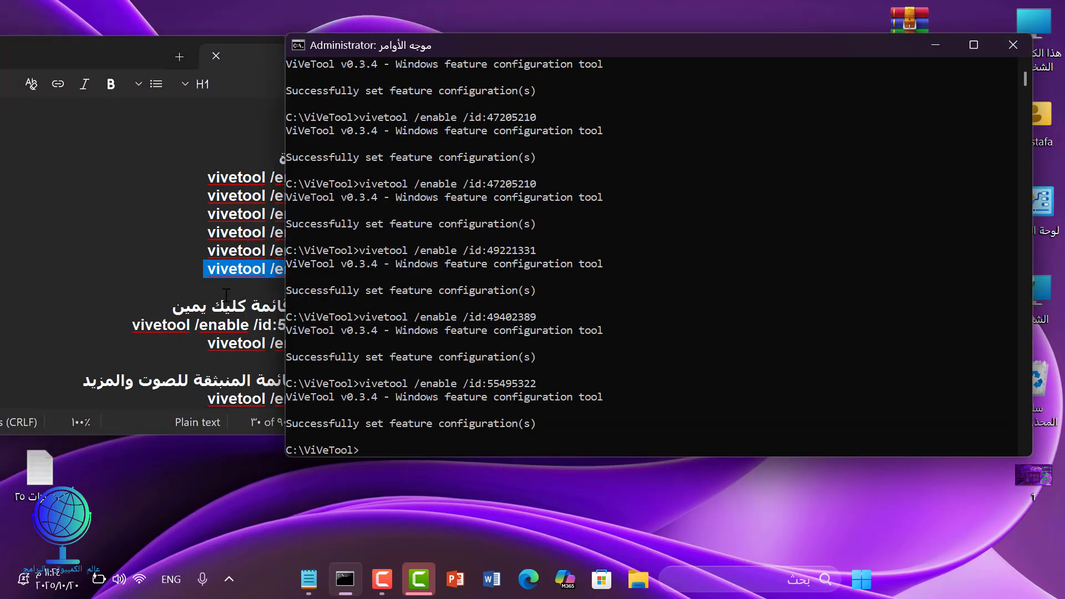
Copy and run the two context-menu AI action commands, vivetool /enable /id:54792954,55345819 and vivetool /enable /id:48433719.
{"action": "triple_click", "coordinate": [289, 321]}
{"action": "right_click", "coordinate": [289, 321]}
{"action": "left_click", "coordinate": [206, 305]}
{"action": "right_click", "coordinate": [435, 267]}
{"action": "triple_click", "coordinate": [252, 343]}
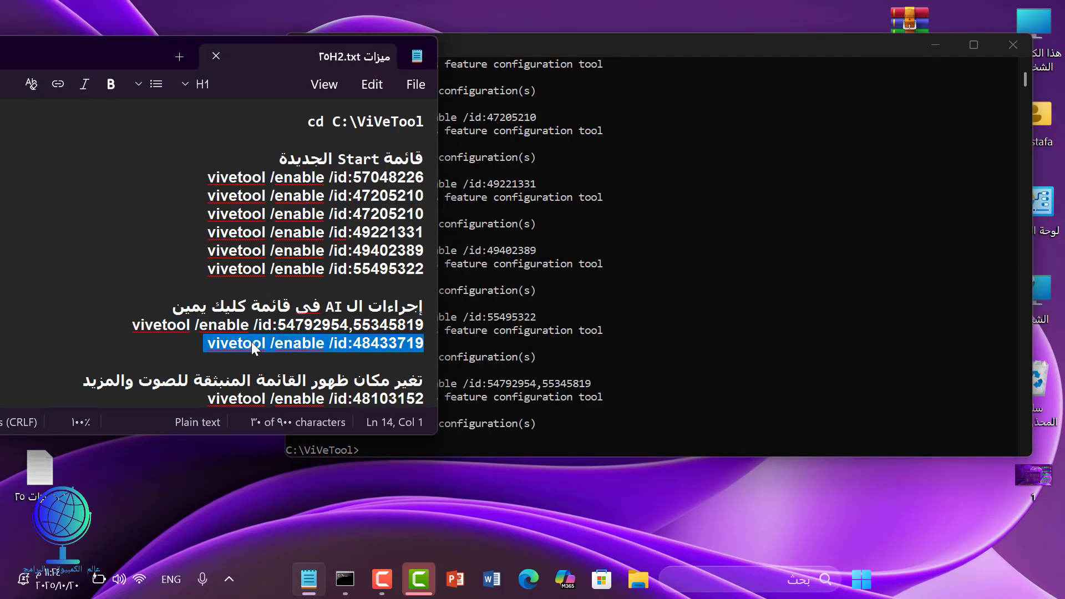
{"action": "right_click", "coordinate": [251, 342]}
{"action": "left_click", "coordinate": [450, 304]}
{"action": "left_click", "coordinate": [501, 304]}
{"action": "right_click", "coordinate": [501, 305]}
Copy the flyout position command, vivetool /enable /id:48103152, from the text file and run it in Command Prompt.
{"action": "scroll", "coordinate": [194, 366], "scroll_direction": "down", "scroll_amount": 4}
{"action": "triple_click", "coordinate": [294, 164]}
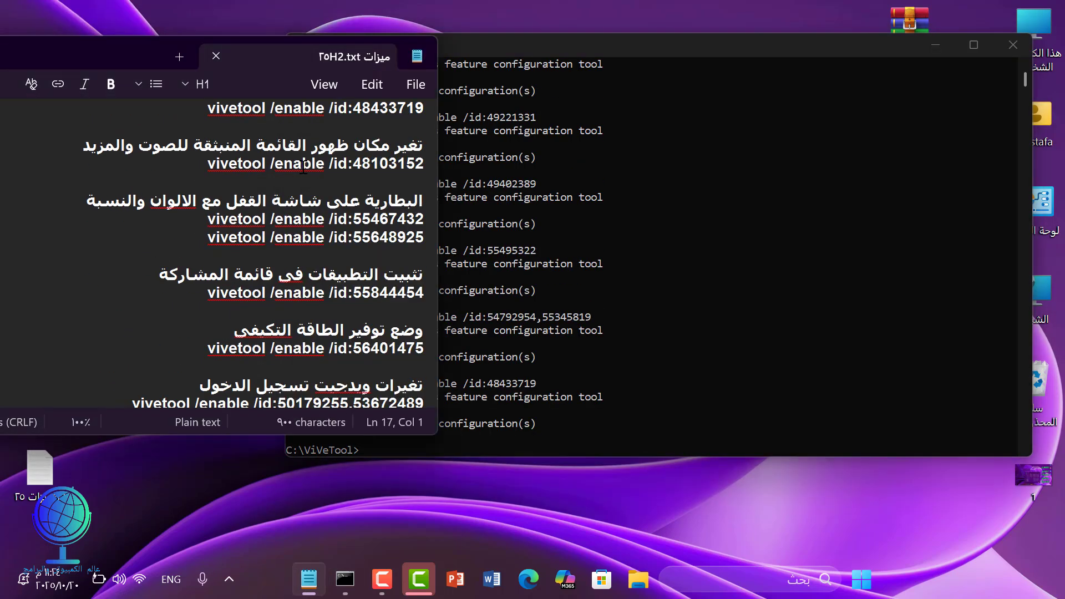
{"action": "right_click", "coordinate": [294, 164]}
{"action": "left_click", "coordinate": [285, 184]}
{"action": "left_click", "coordinate": [666, 340]}
{"action": "right_click", "coordinate": [666, 340]}
Copy and run the two lock screen battery commands, vivetool /enable /id:55467432 and vivetool /enable /id:55648925.
{"action": "triple_click", "coordinate": [238, 219]}
{"action": "right_click", "coordinate": [238, 219]}
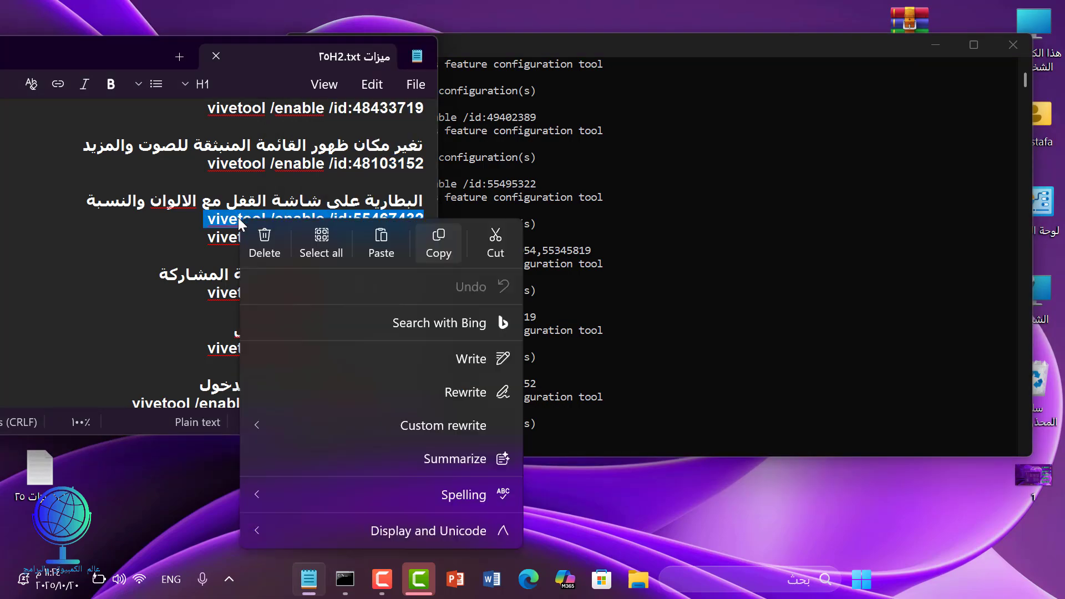
{"action": "left_click", "coordinate": [450, 246]}
{"action": "left_click", "coordinate": [404, 294]}
{"action": "right_click", "coordinate": [404, 294]}
{"action": "left_click", "coordinate": [249, 310]}
{"action": "triple_click", "coordinate": [301, 237]}
{"action": "right_click", "coordinate": [302, 237]}
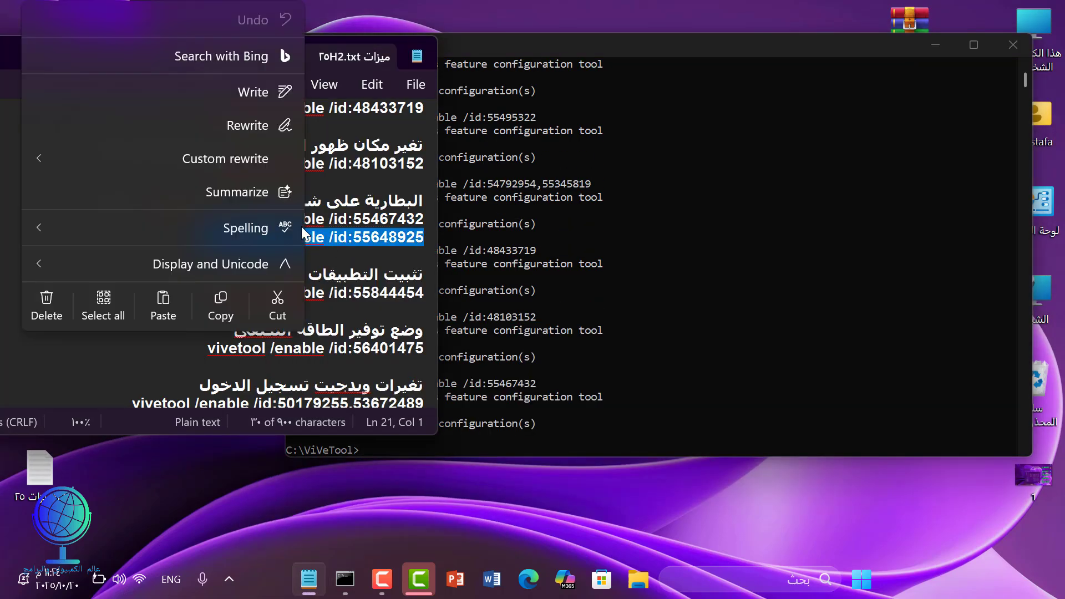
{"action": "left_click", "coordinate": [218, 309]}
{"action": "left_click", "coordinate": [642, 352]}
{"action": "right_click", "coordinate": [642, 352]}
Copy the command for pinning apps in the share menu, vivetool /enable /id:55844454, and run it in Command Prompt.
{"action": "triple_click", "coordinate": [244, 294]}
{"action": "right_click", "coordinate": [244, 294]}
{"action": "left_click", "coordinate": [444, 307]}
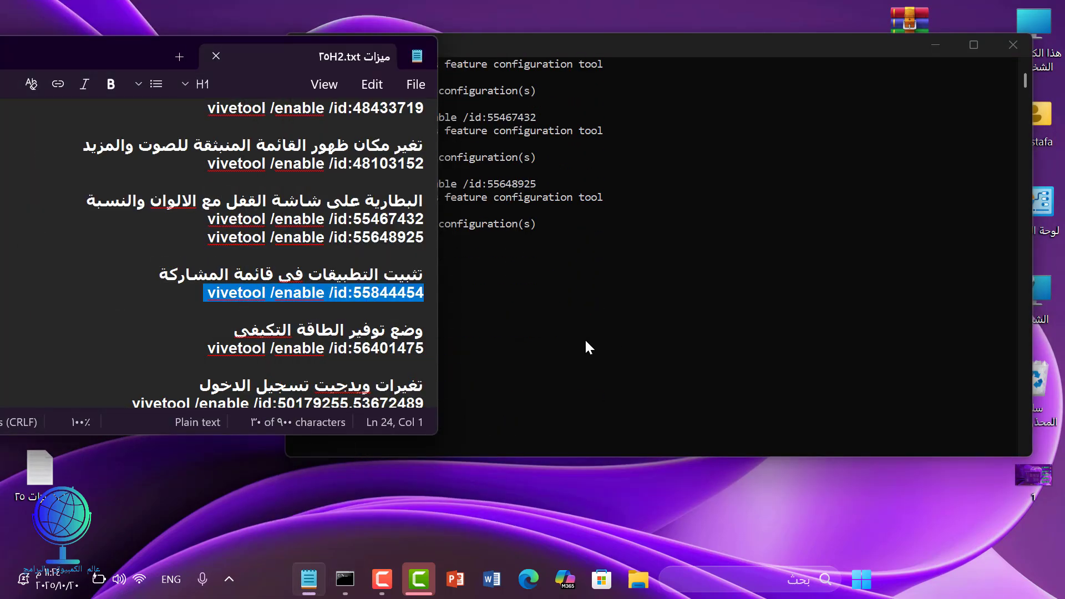
{"action": "left_click", "coordinate": [641, 388]}
{"action": "right_click", "coordinate": [642, 389]}
Copy the adaptive energy saver command, vivetool /enable /id:56401475, and run it in Command Prompt.
{"action": "left_click", "coordinate": [166, 333]}
{"action": "scroll", "coordinate": [166, 333], "scroll_direction": "down", "scroll_amount": 3}
{"action": "triple_click", "coordinate": [351, 182]}
{"action": "right_click", "coordinate": [351, 182]}
{"action": "left_click", "coordinate": [267, 211]}
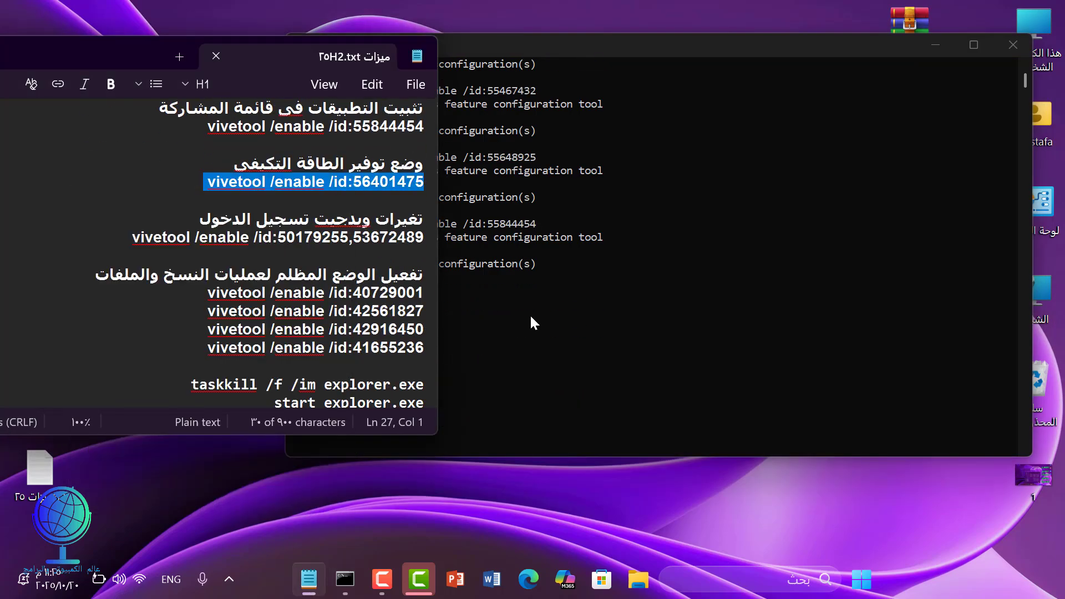
{"action": "left_click", "coordinate": [530, 314]}
{"action": "right_click", "coordinate": [531, 314]}
Copy the sign-in widget changes command, vivetool /enable /id:50179255,53672489, and run it in Command Prompt.
{"action": "triple_click", "coordinate": [241, 237]}
{"action": "right_click", "coordinate": [240, 237]}
{"action": "left_click", "coordinate": [439, 25]}
{"action": "left_click", "coordinate": [587, 352]}
{"action": "right_click", "coordinate": [587, 351]}
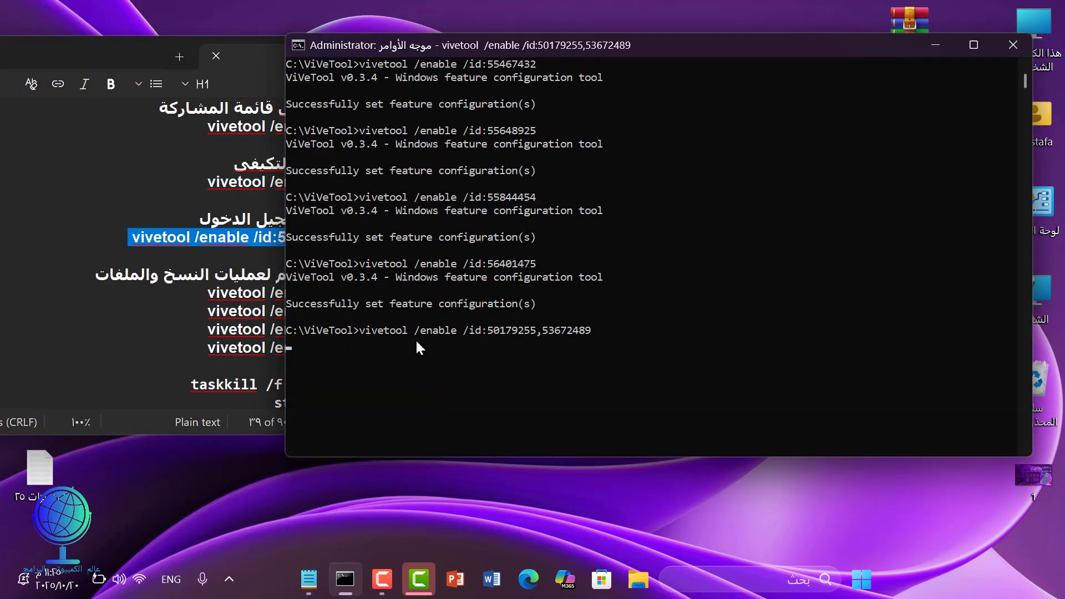
Copy and run the first two dark mode commands for file operations, vivetool /enable /id:40729001 and vivetool /enable /id:42561827.
{"action": "triple_click", "coordinate": [248, 294]}
{"action": "right_click", "coordinate": [247, 294]}
{"action": "left_click", "coordinate": [434, 310]}
{"action": "left_click", "coordinate": [424, 290]}
{"action": "right_click", "coordinate": [424, 289]}
{"action": "triple_click", "coordinate": [247, 311]}
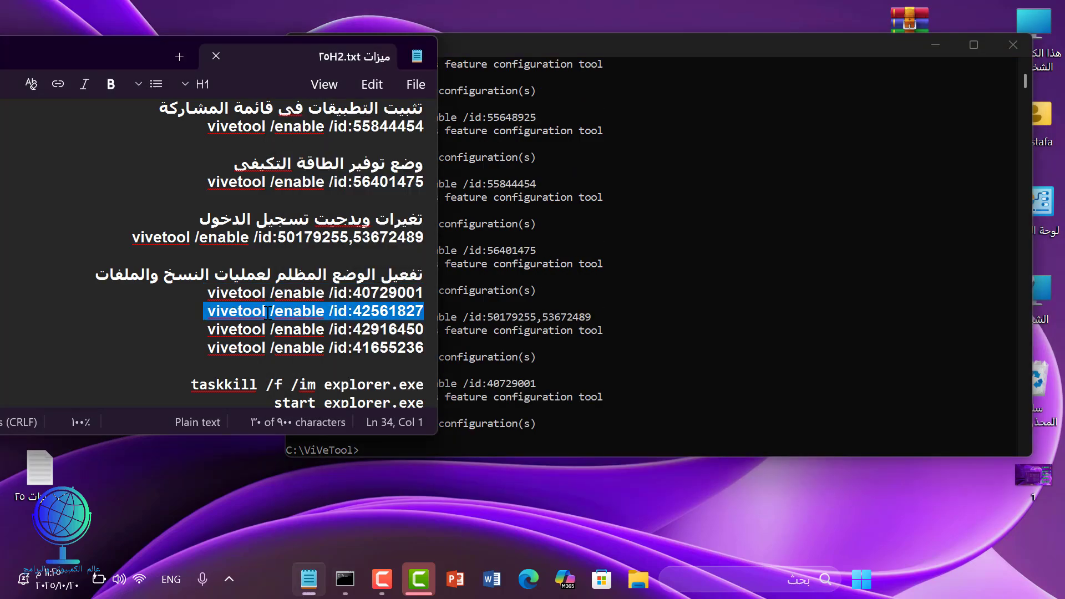
{"action": "right_click", "coordinate": [247, 311]}
{"action": "left_click", "coordinate": [393, 340]}
{"action": "right_click", "coordinate": [394, 341]}
Copy and run the remaining two dark mode commands, vivetool /enable /id:42916450 and vivetool /enable /id:41655236.
{"action": "triple_click", "coordinate": [245, 329]}
{"action": "right_click", "coordinate": [244, 333]}
{"action": "left_click", "coordinate": [444, 306]}
{"action": "left_click", "coordinate": [647, 347]}
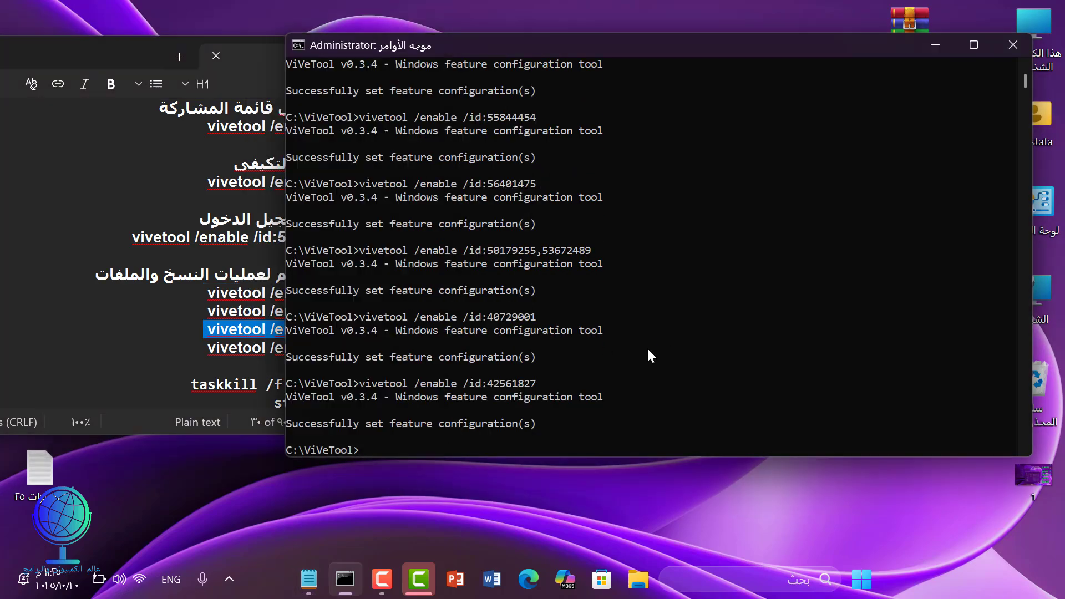
{"action": "right_click", "coordinate": [647, 347]}
{"action": "triple_click", "coordinate": [267, 350]}
{"action": "right_click", "coordinate": [267, 350]}
{"action": "left_click", "coordinate": [460, 322]}
{"action": "left_click", "coordinate": [416, 329]}
{"action": "right_click", "coordinate": [416, 329]}
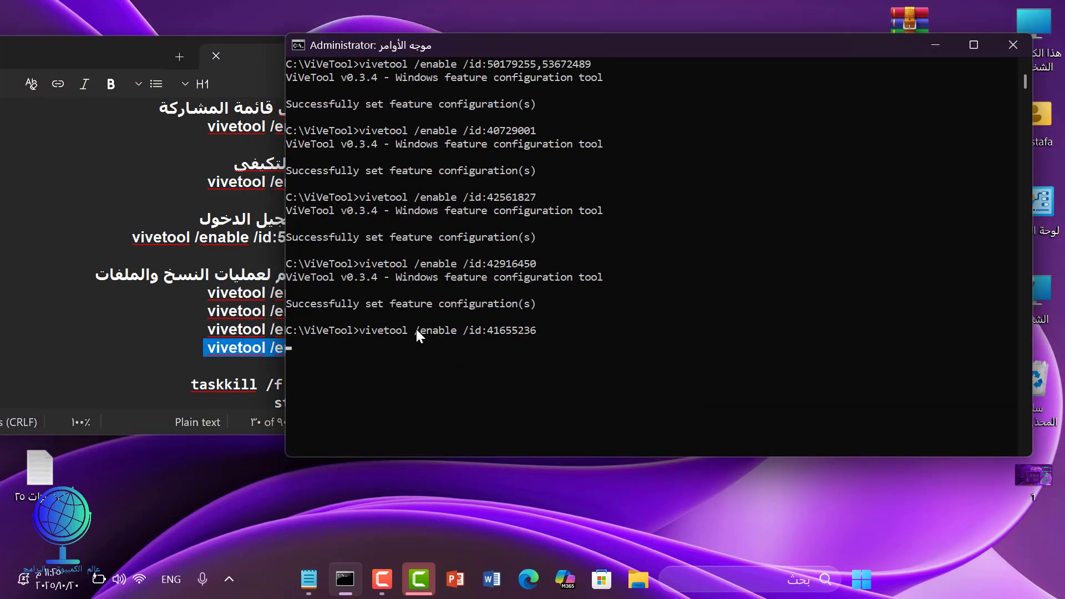
Close the text file with the commands and the Command Prompt window.
{"action": "triple_click", "coordinate": [305, 364]}
{"action": "left_click", "coordinate": [424, 383]}
{"action": "left_click_drag", "start_coordinate": [209, 56], "coordinate": [266, 58]}
{"action": "left_click", "coordinate": [272, 58]}
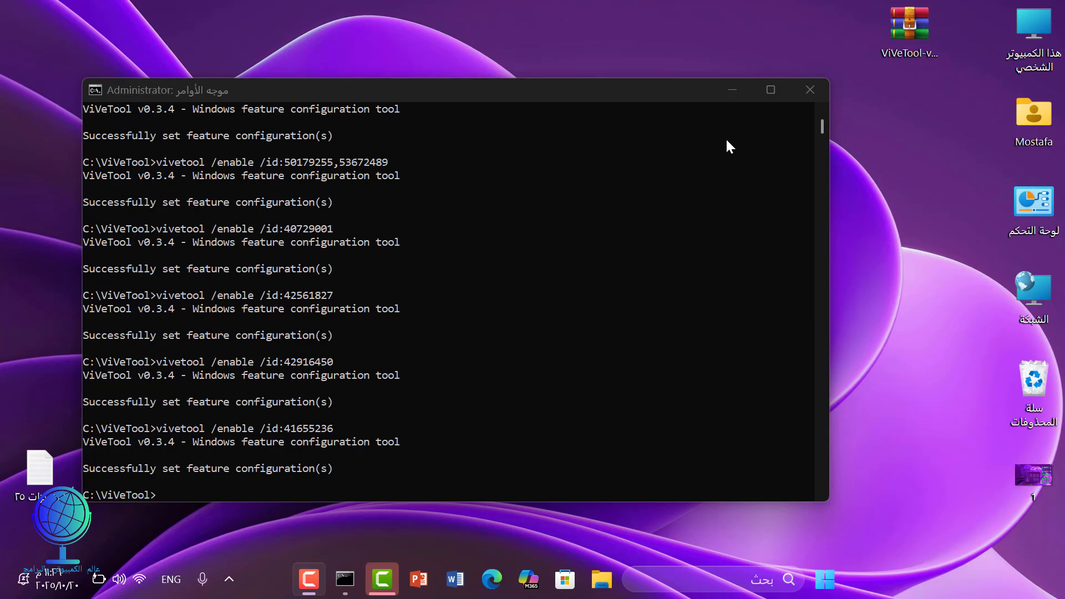
{"action": "left_click", "coordinate": [811, 88]}
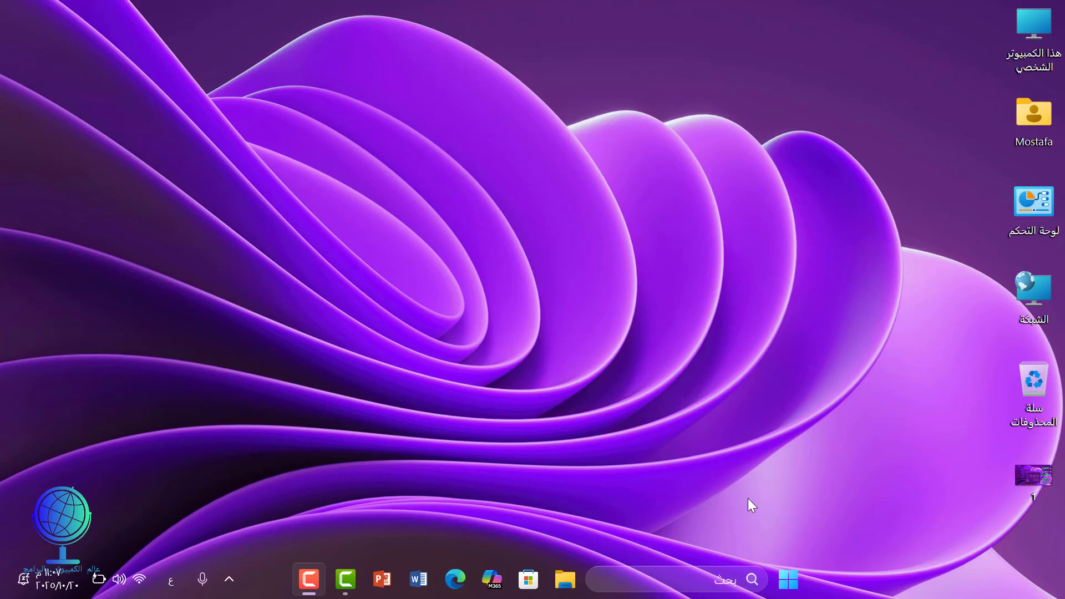
Open the new Start menu and go from it to the Start settings page.
{"action": "left_click", "coordinate": [788, 585]}
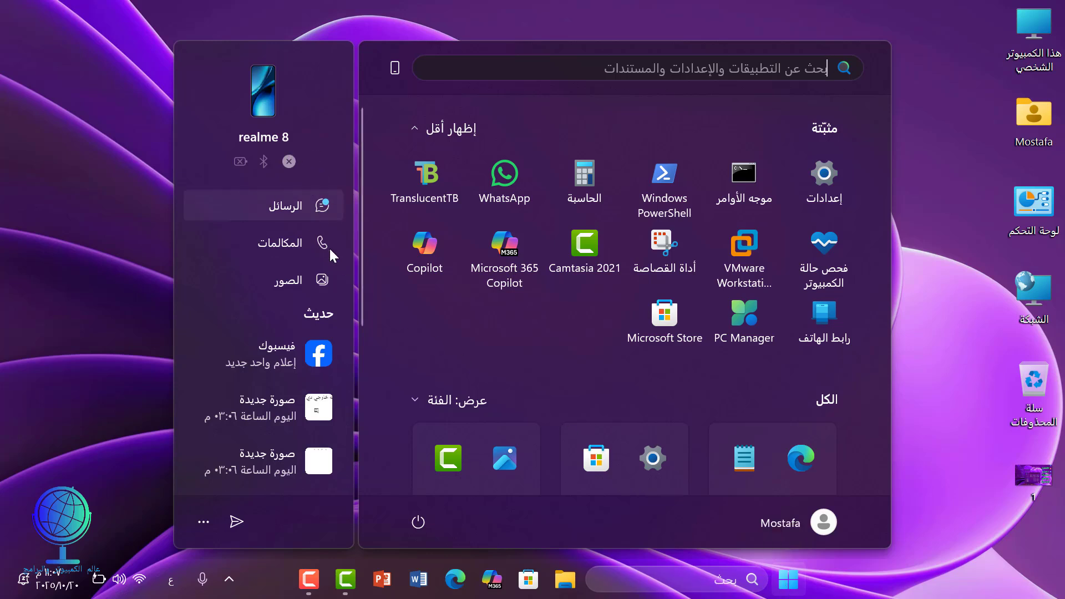
{"action": "right_click", "coordinate": [408, 310]}
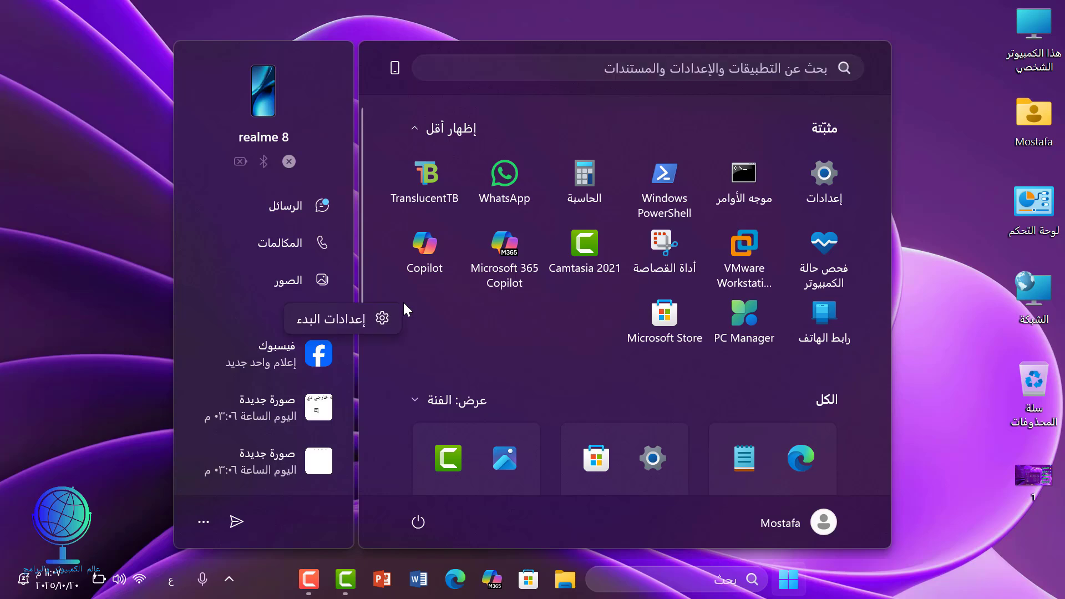
{"action": "left_click", "coordinate": [379, 321]}
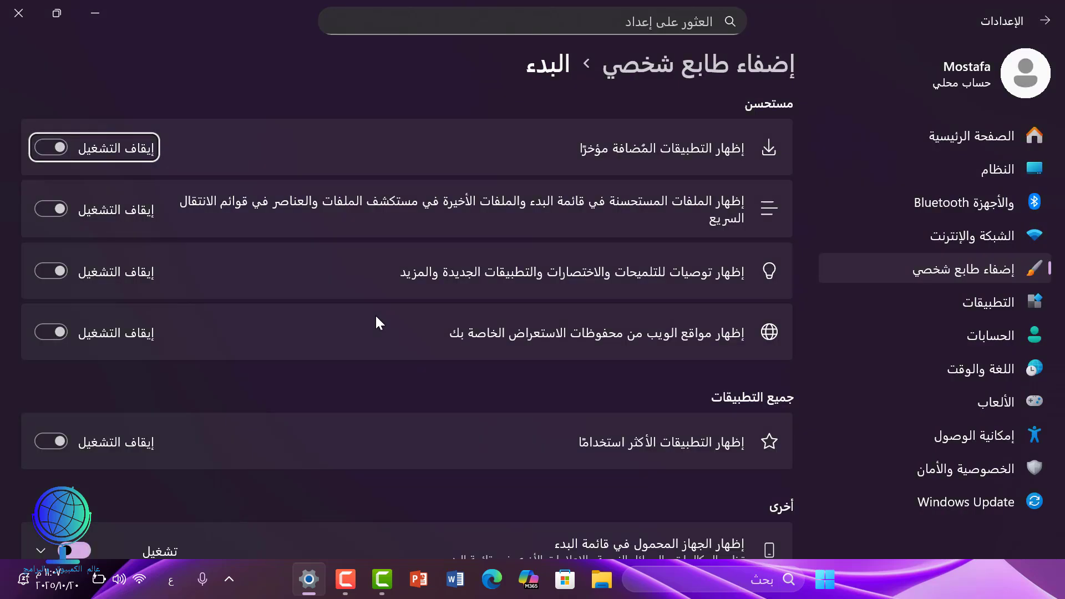
Turn off showing the mobile device in the Start menu and open Start to check the layout.
{"action": "scroll", "coordinate": [375, 314], "scroll_direction": "down", "scroll_amount": 5}
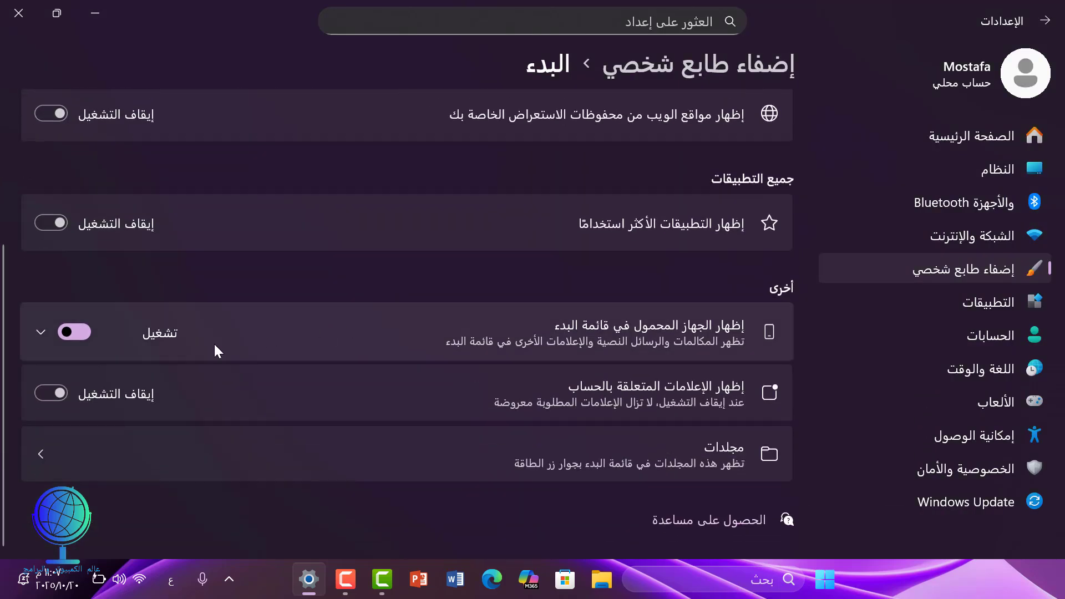
{"action": "left_click", "coordinate": [88, 332]}
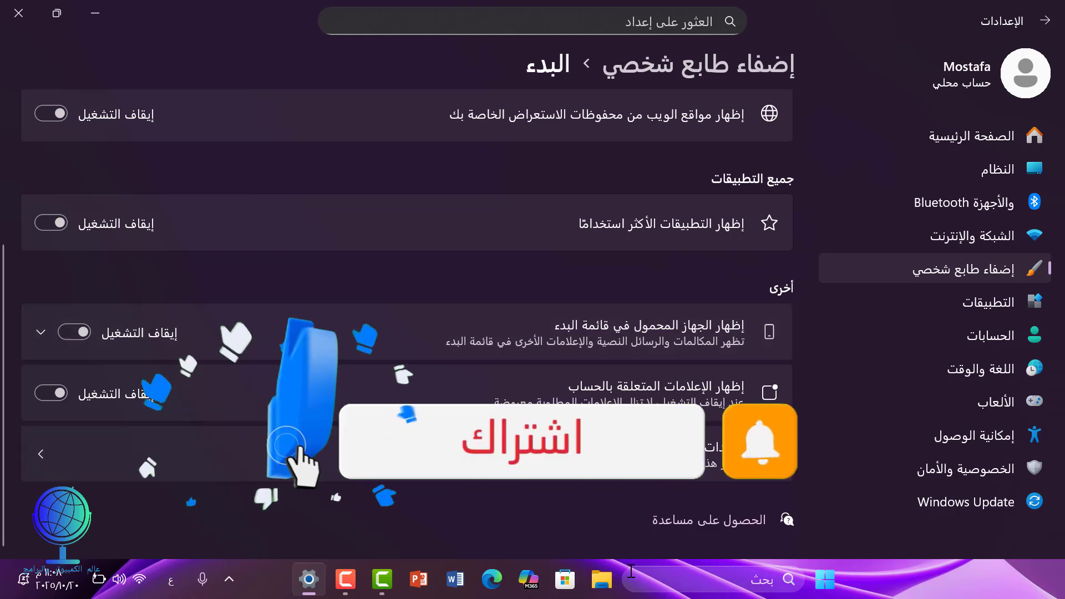
{"action": "left_click", "coordinate": [830, 589]}
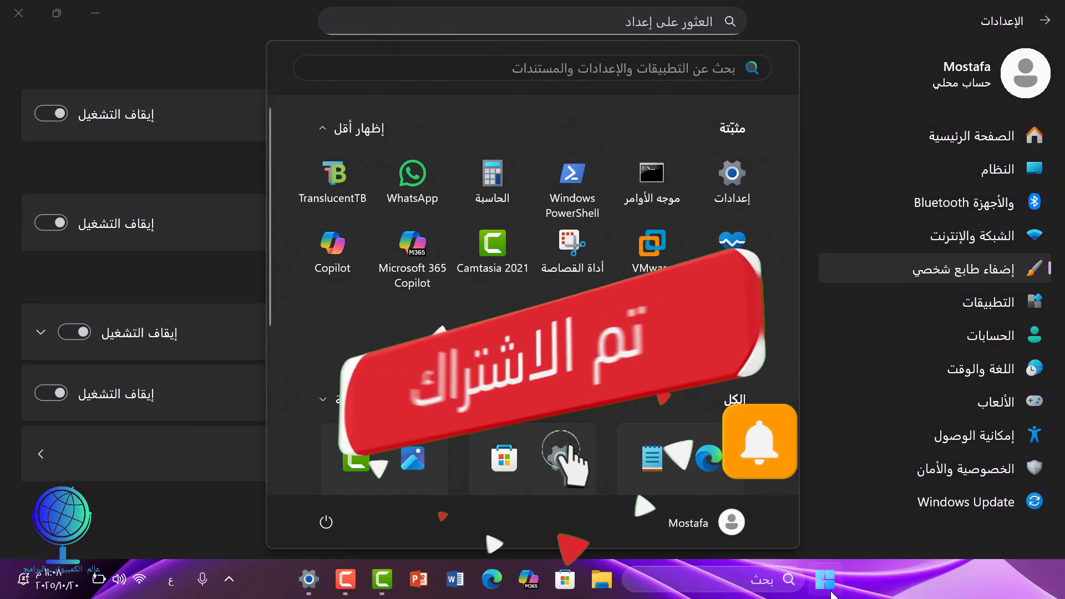
Turn showing the mobile device in the Start menu back on and reopen Start.
{"action": "left_click", "coordinate": [71, 335]}
{"action": "left_click", "coordinate": [819, 575]}
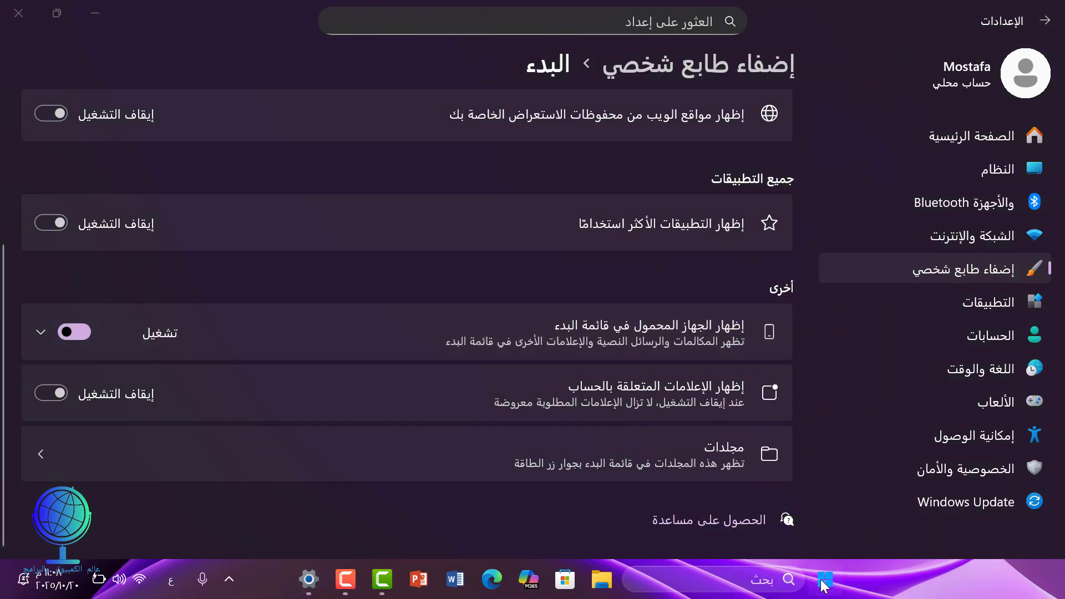
Close Settings, open Start, and hide and show again its mobile device panel.
{"action": "left_click", "coordinate": [35, 11]}
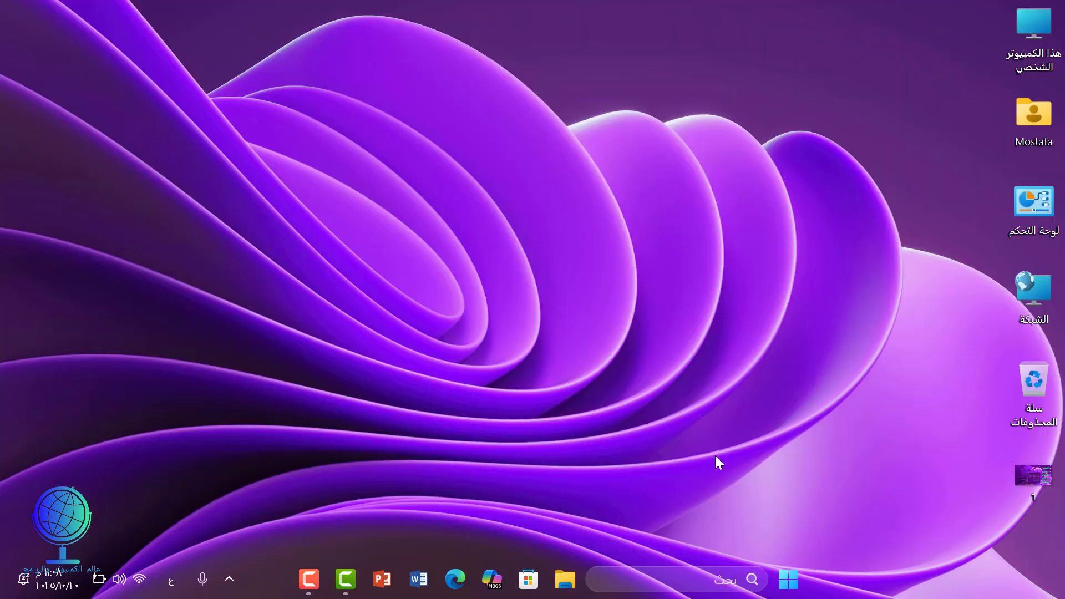
{"action": "left_click", "coordinate": [786, 591]}
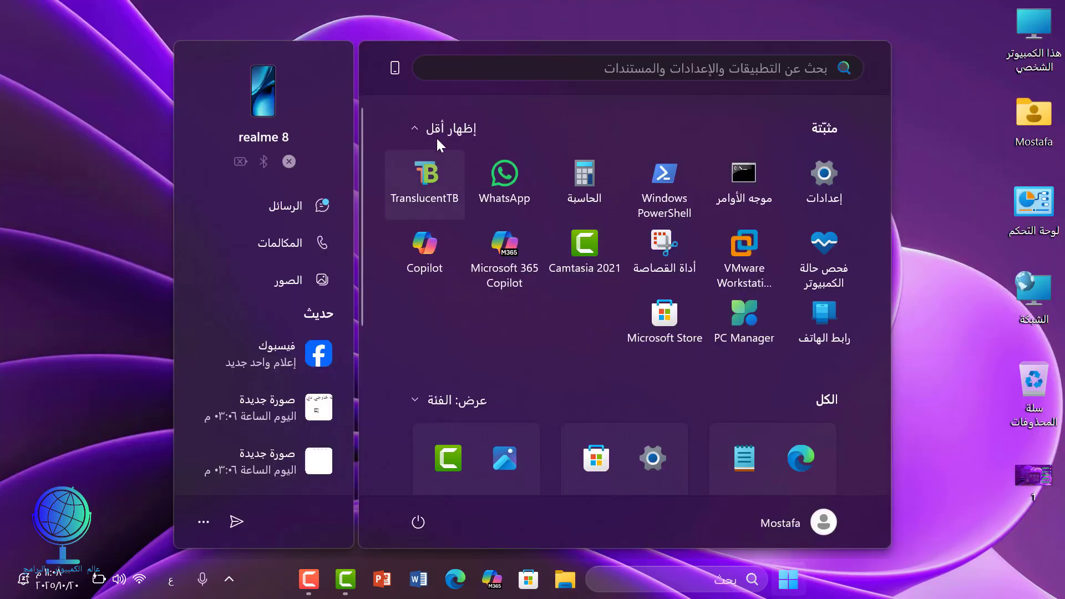
{"action": "left_click", "coordinate": [392, 73]}
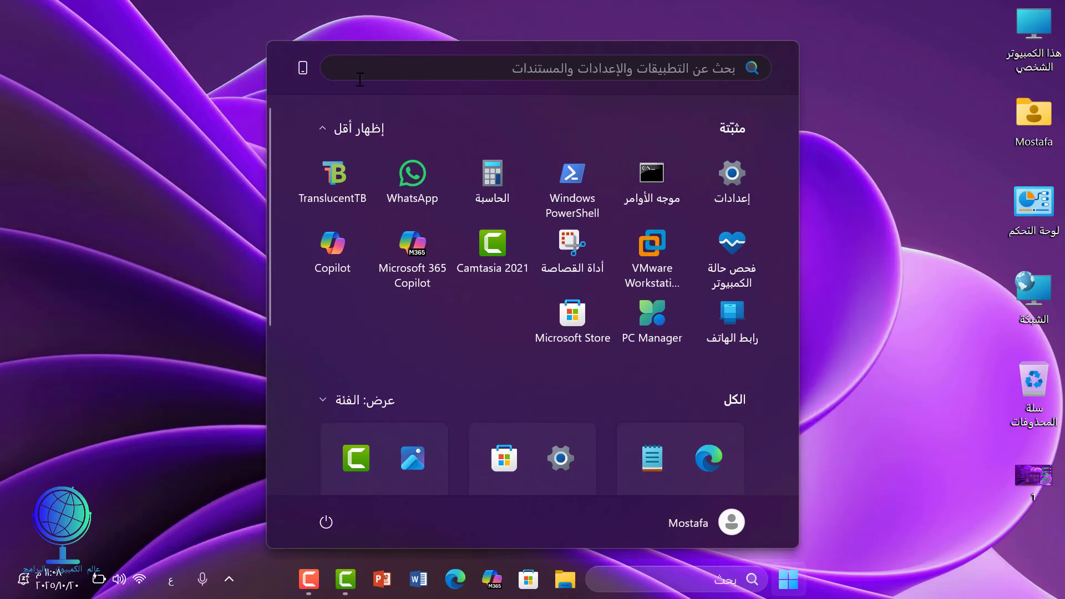
{"action": "left_click", "coordinate": [305, 74]}
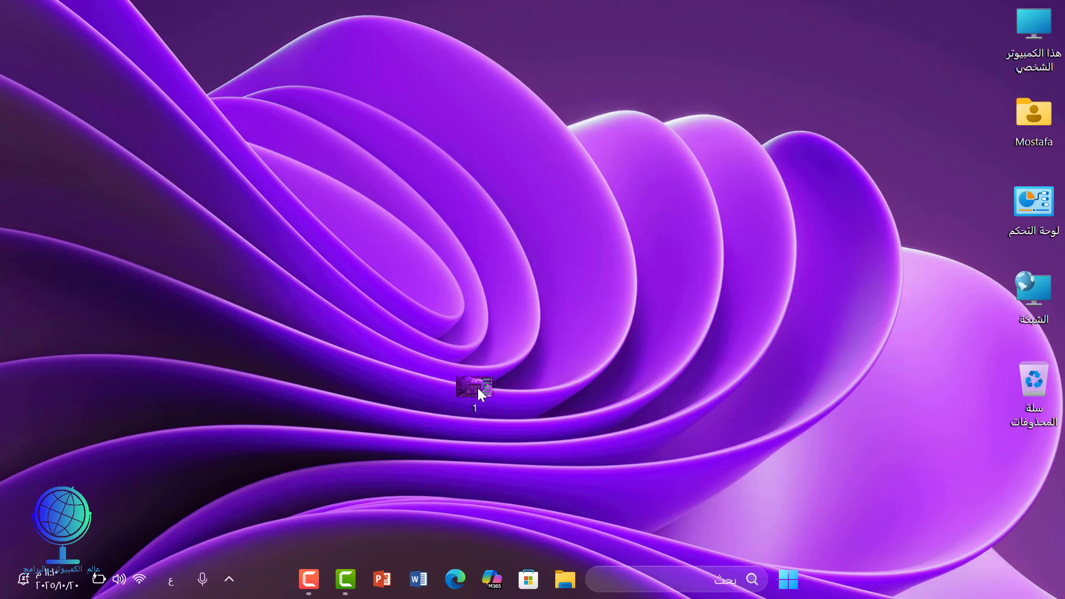
Bring up the available actions for the image file 1 on the desktop to examine the AI actions entry.
{"action": "right_click", "coordinate": [480, 392]}
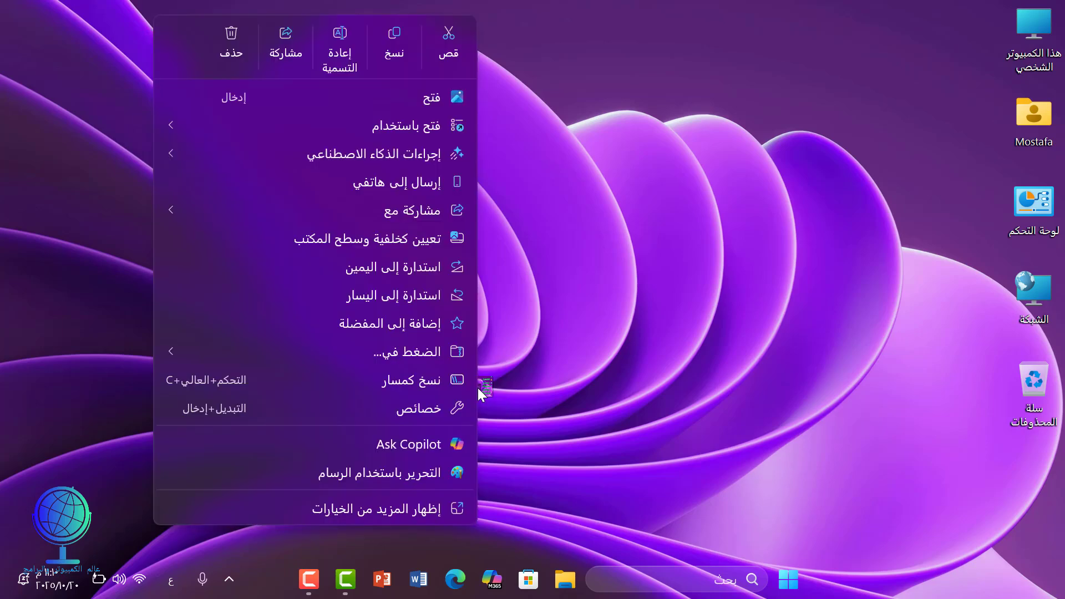
{"action": "mouse_move", "coordinate": [432, 157]}
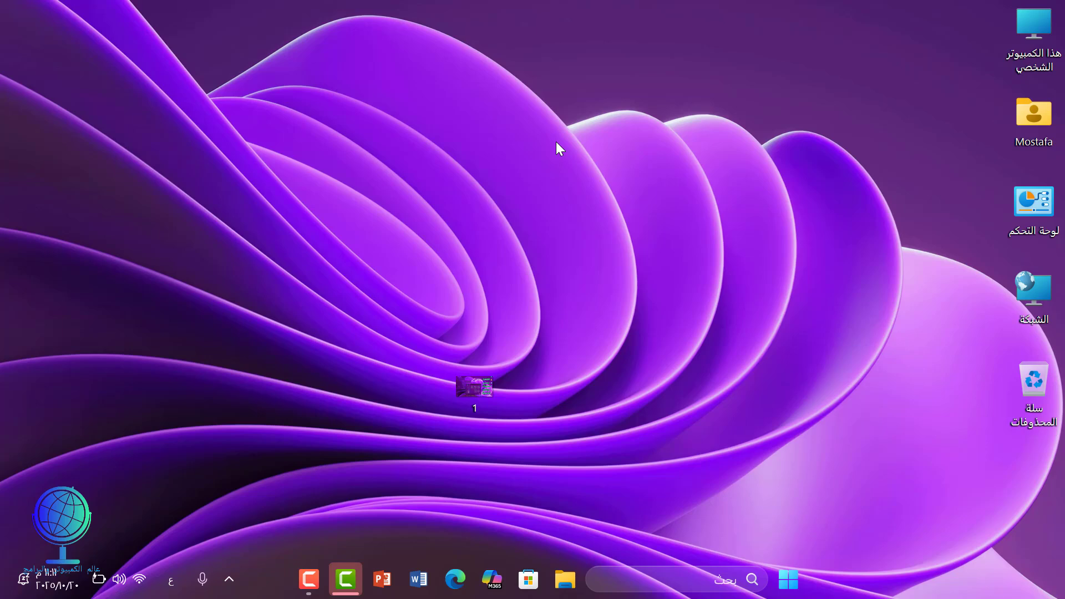
Bring up the volume indicator, and go from Start to the on-screen indicator position option in the System notification settings.
{"action": "key", "text": "XF86AudioRaiseVolume"}
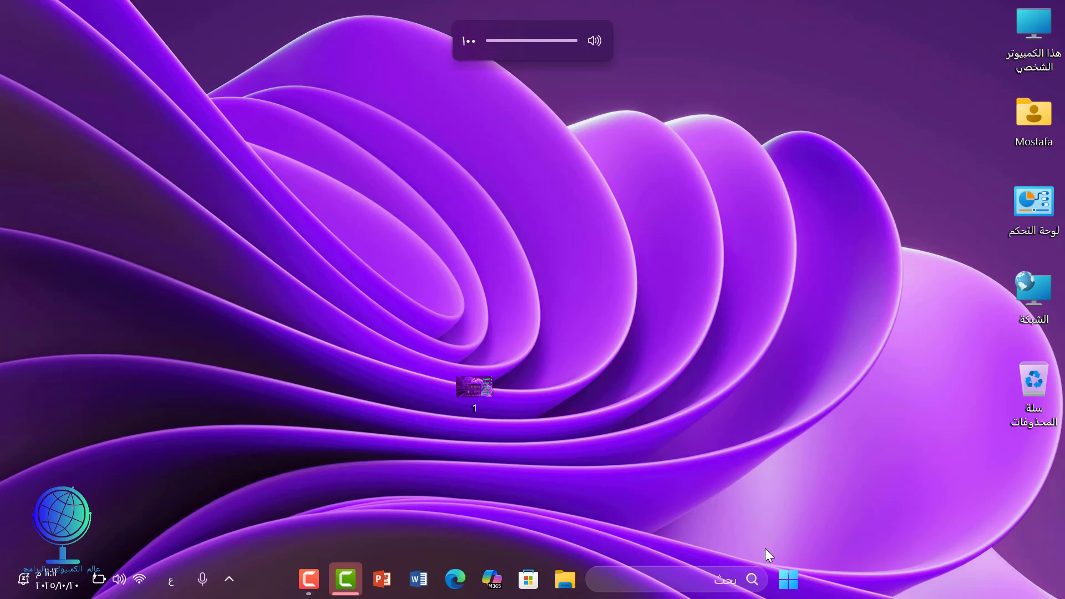
{"action": "left_click", "coordinate": [788, 580]}
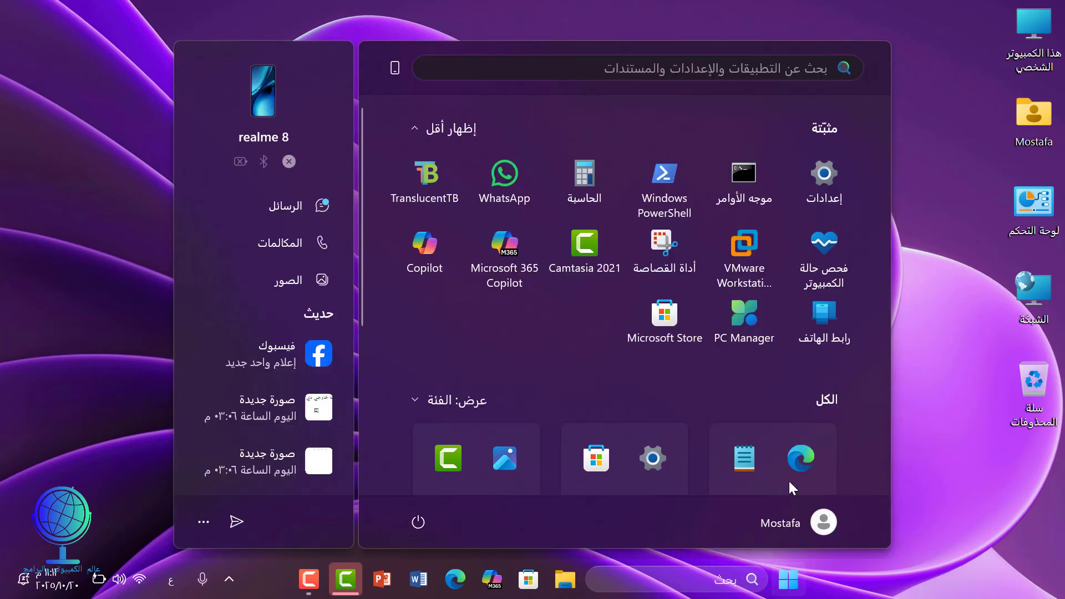
{"action": "left_click", "coordinate": [825, 175]}
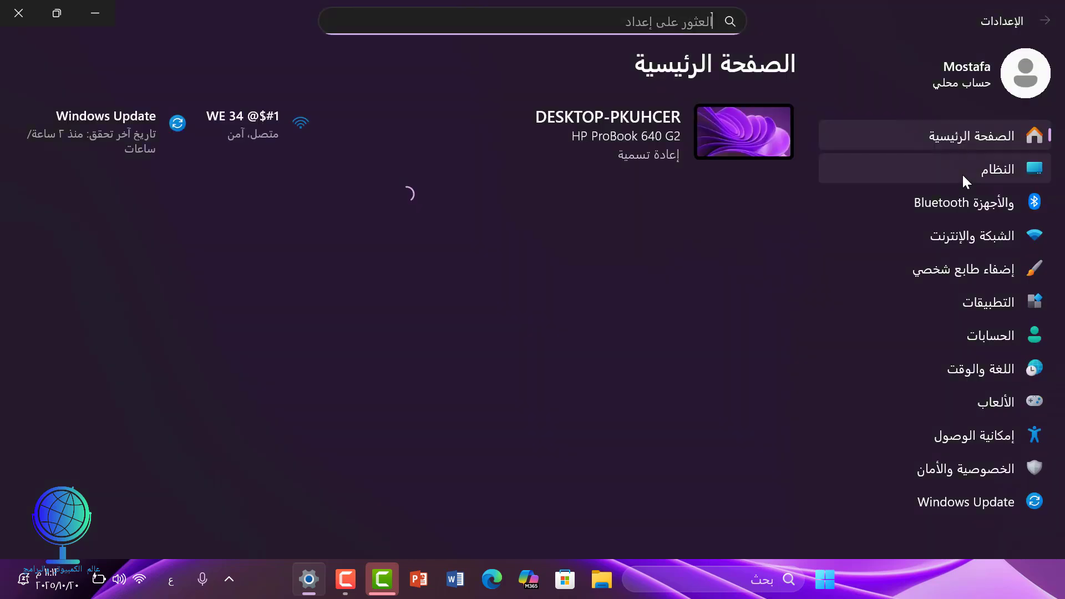
{"action": "left_click", "coordinate": [962, 173]}
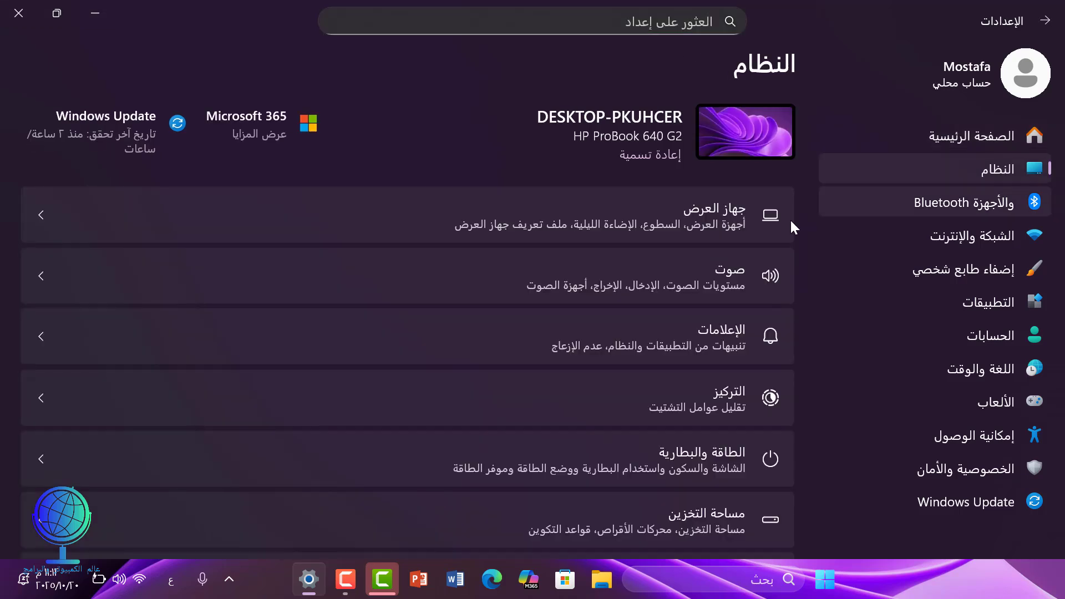
{"action": "scroll", "coordinate": [700, 316], "scroll_direction": "down", "scroll_amount": 2}
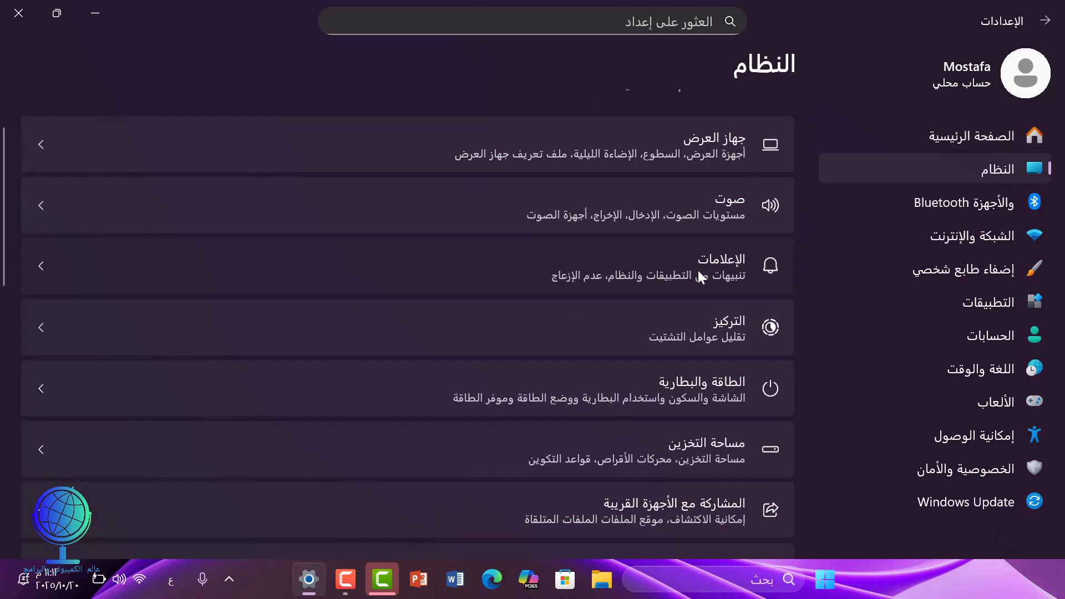
{"action": "left_click", "coordinate": [698, 271]}
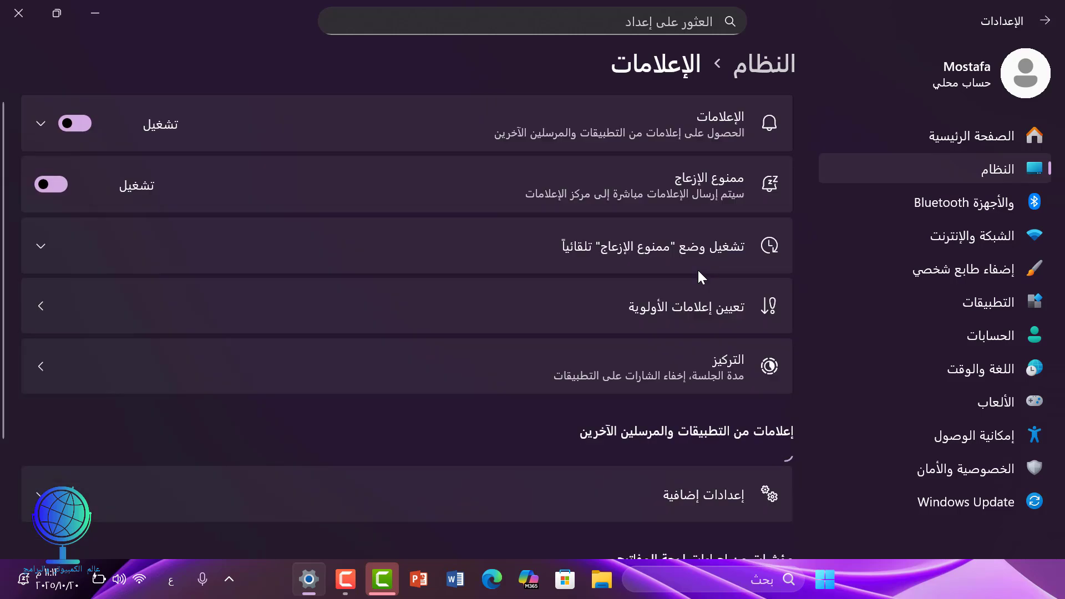
{"action": "scroll", "coordinate": [697, 293], "scroll_direction": "down", "scroll_amount": 3}
{"action": "scroll", "coordinate": [695, 295], "scroll_direction": "down", "scroll_amount": 10}
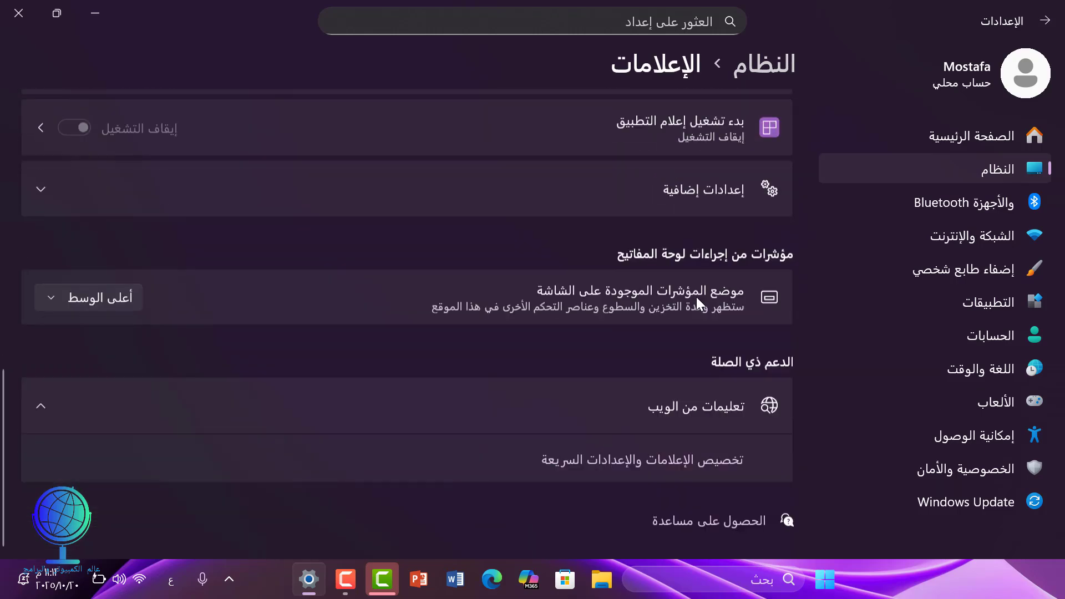
Set the position of the on-screen indicators to أعلى اليسار (top left) and test it with the volume indicator.
{"action": "left_click", "coordinate": [125, 298]}
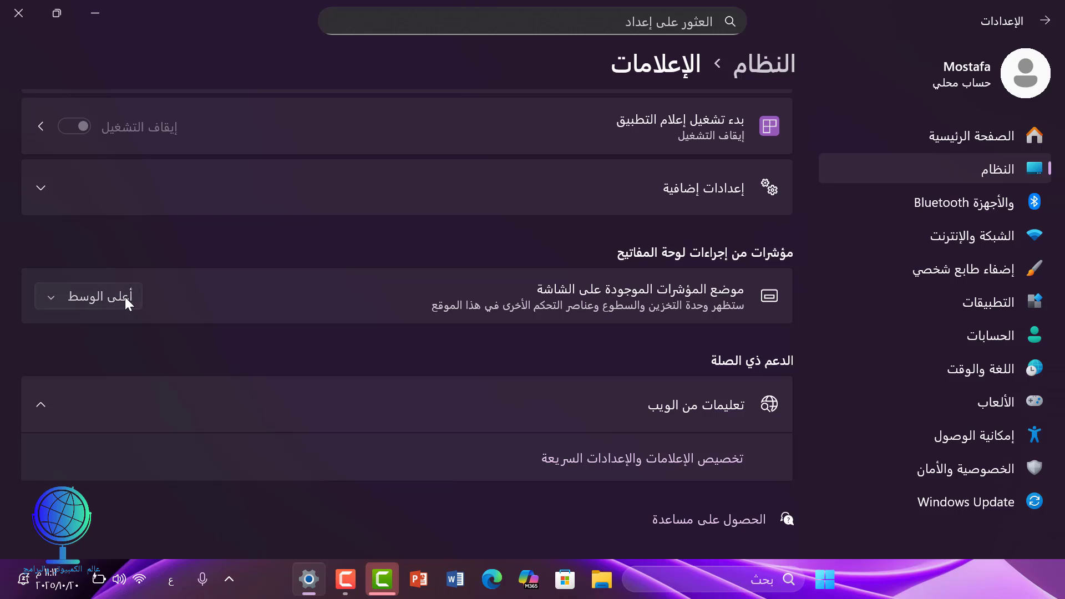
{"action": "left_click", "coordinate": [109, 271]}
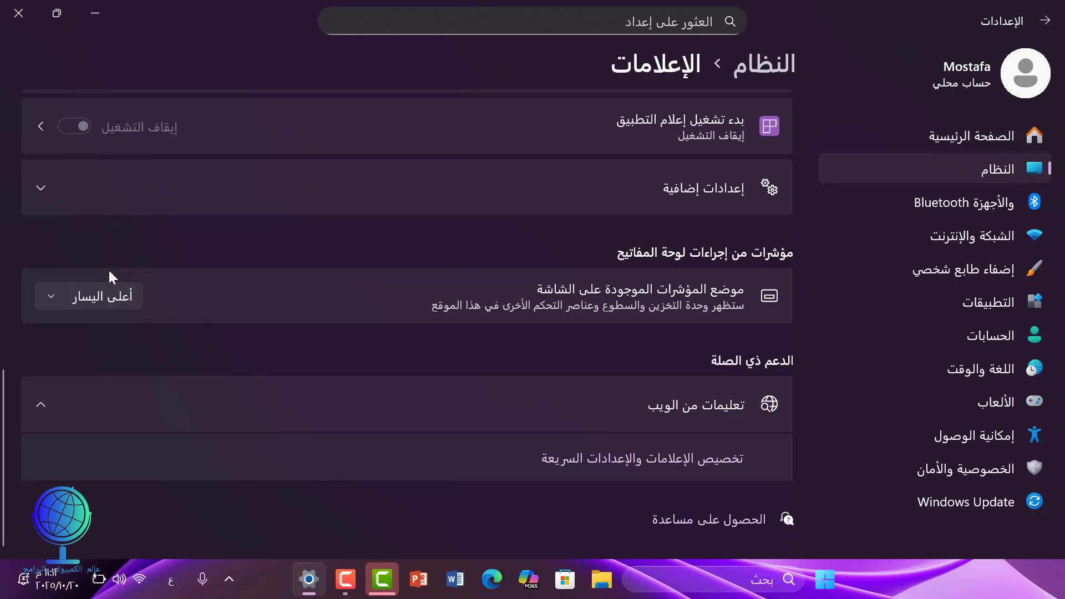
{"action": "key", "text": "XF86AudioRaiseVolume"}
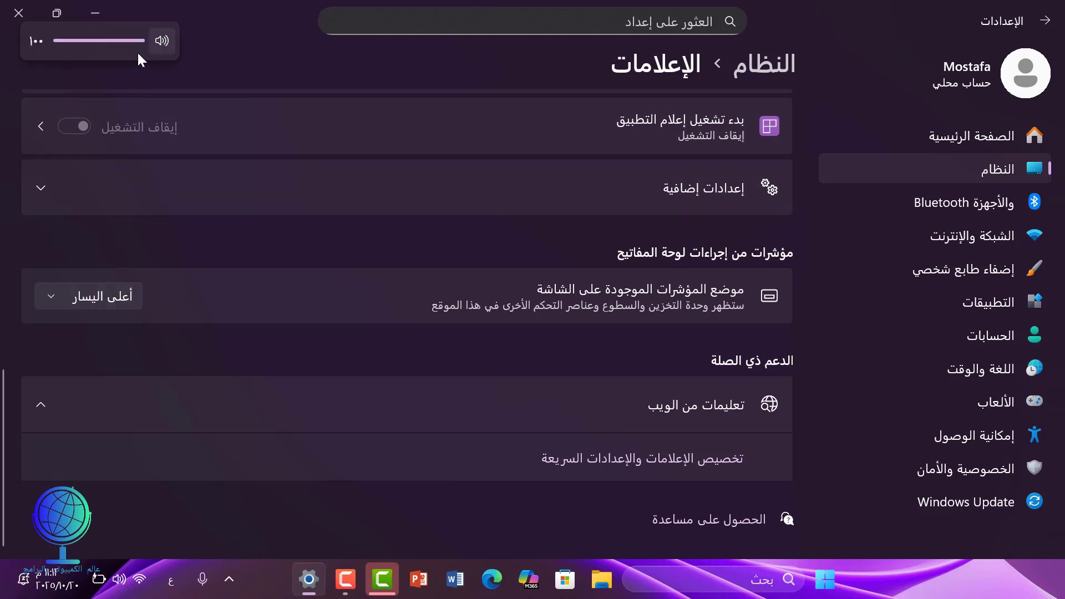
Set the position of the on-screen indicators to أسفل الوسط (bottom center) and test it by raising the volume.
{"action": "left_click", "coordinate": [106, 305]}
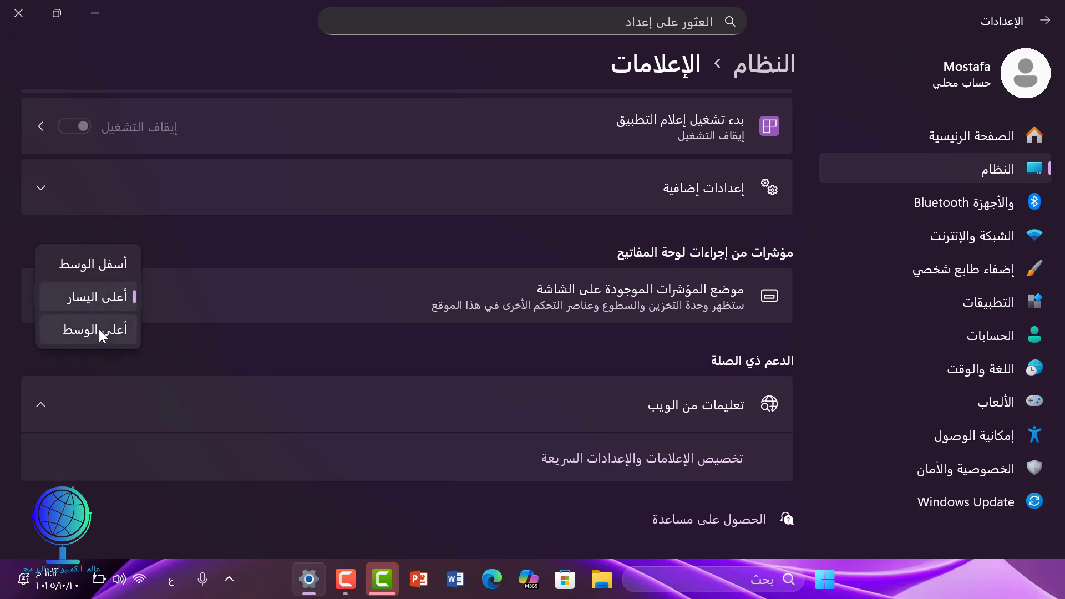
{"action": "left_click", "coordinate": [103, 259]}
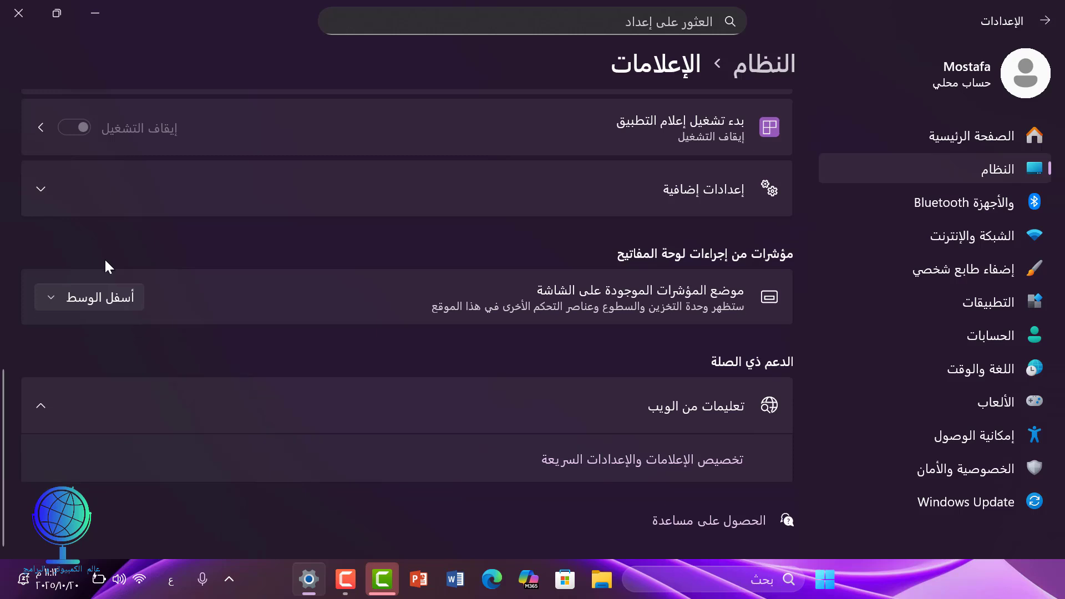
{"action": "key", "text": "XF86AudioRaiseVolume"}
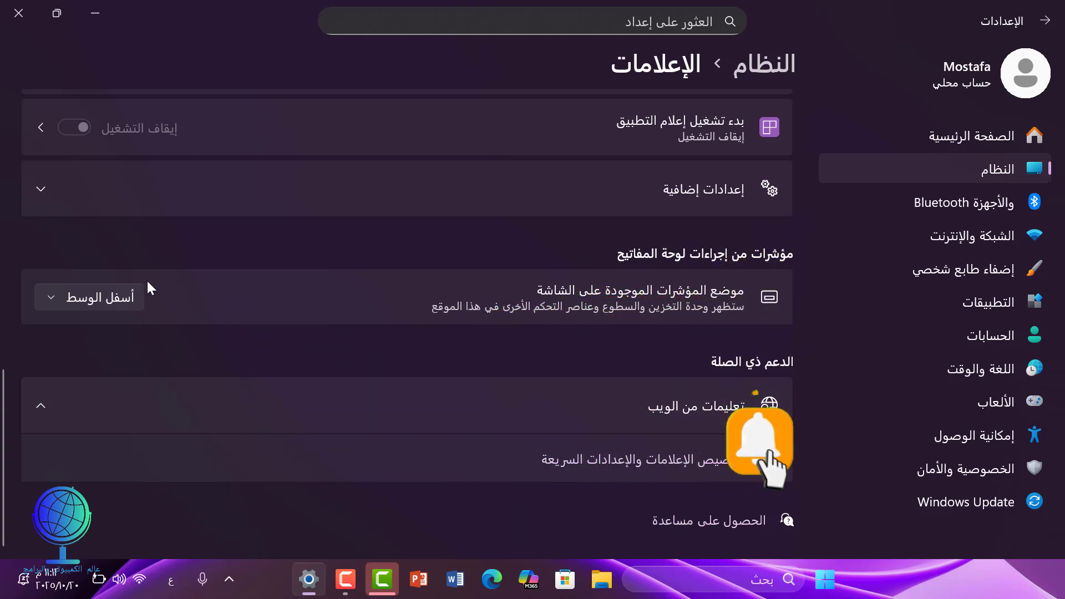
Set the position of the on-screen indicators to أعلى الوسط (top center) and test it with the brightness indicator.
{"action": "left_click", "coordinate": [129, 298]}
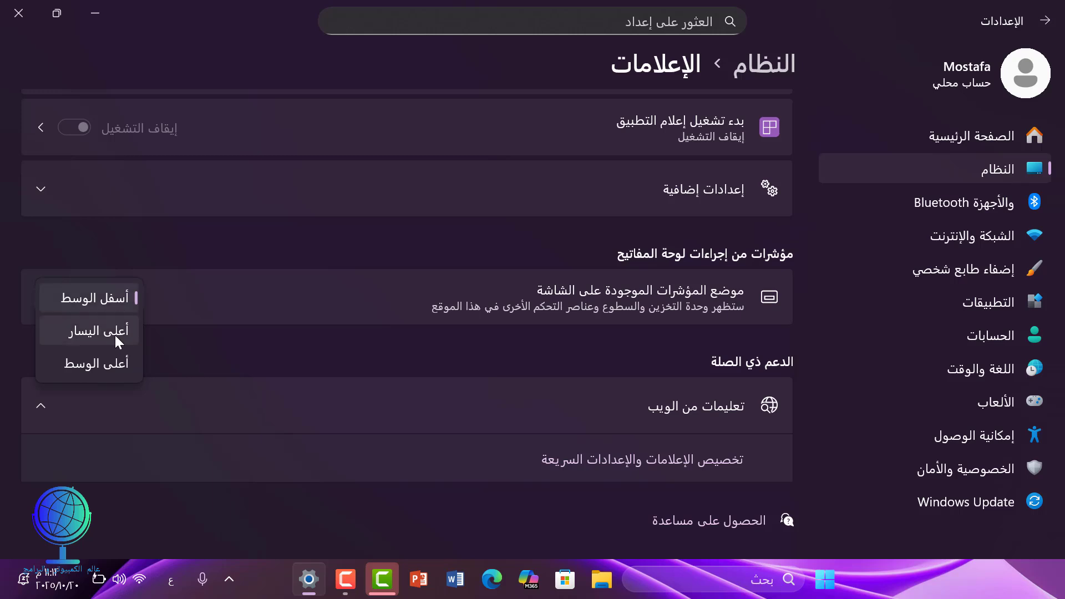
{"action": "left_click", "coordinate": [112, 364]}
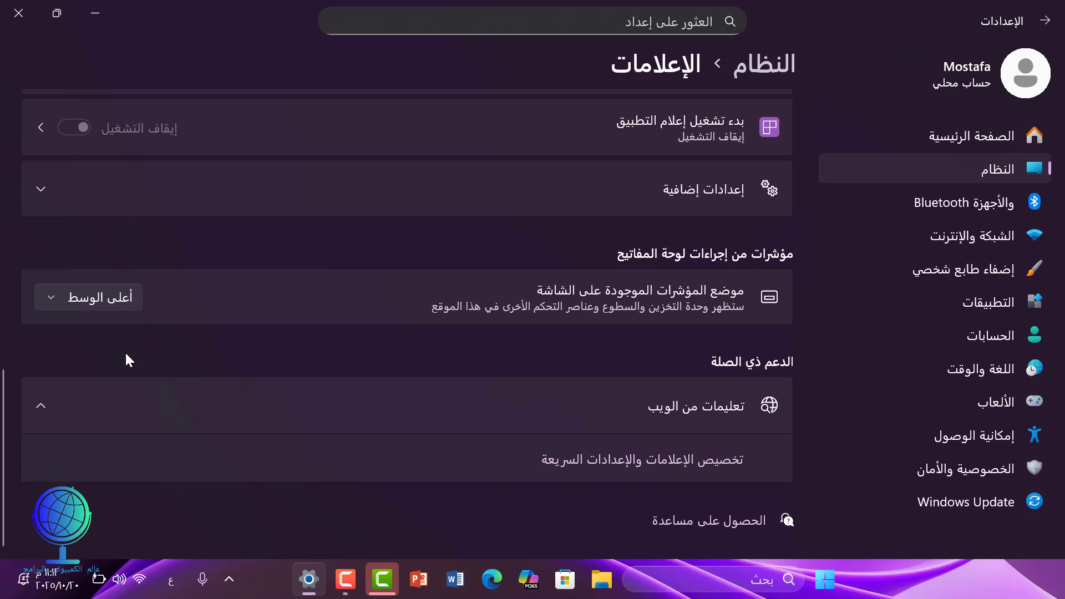
{"action": "key", "text": "XF86MonBrightnessUp"}
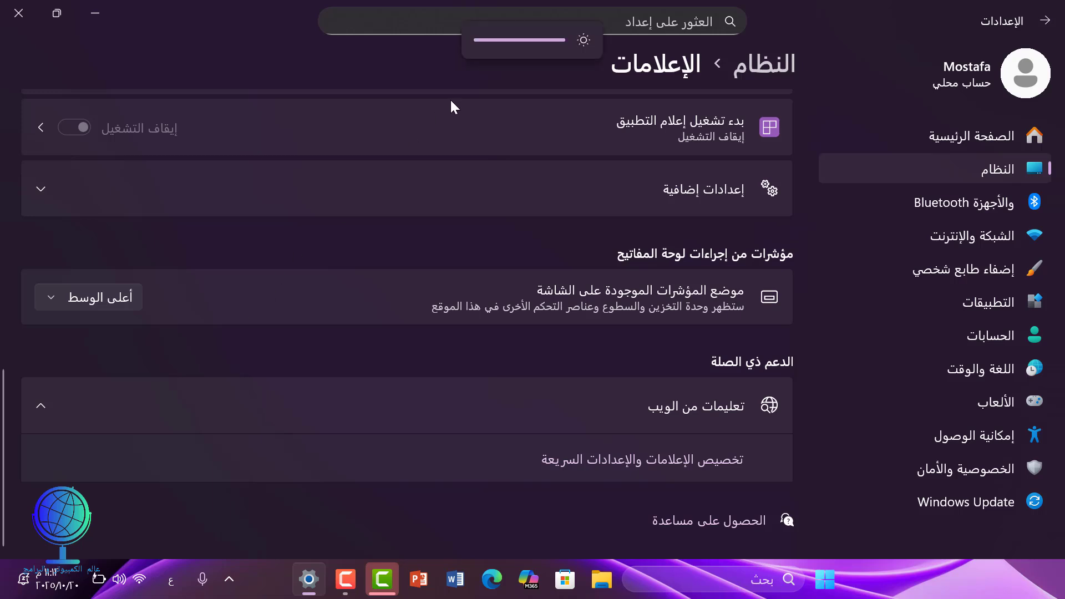